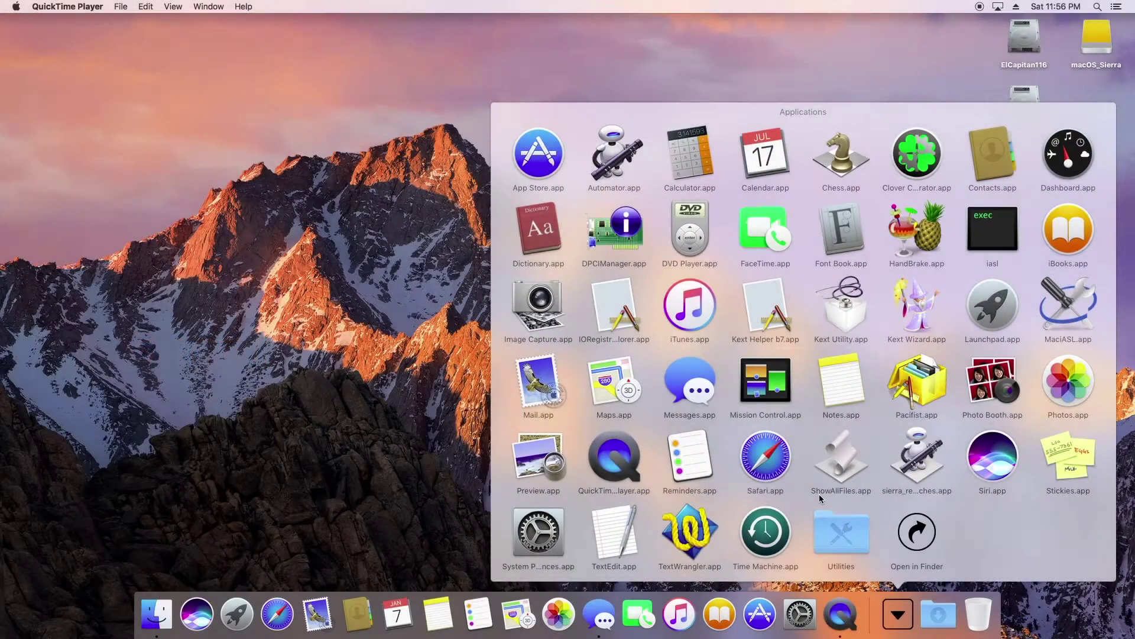
Disable Gatekeeper by running sudo spctl --assess --master-disable in Terminal with the admin password.
click(831, 537)
click(917, 530)
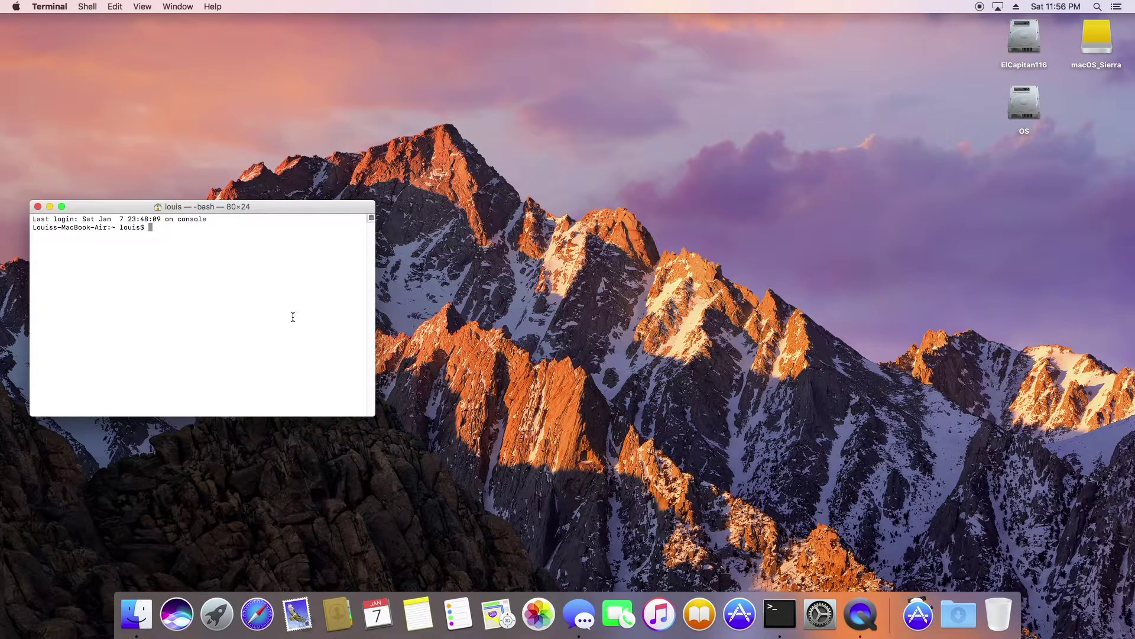
text(sudo spctl --assess --master-disable)
key(Return)
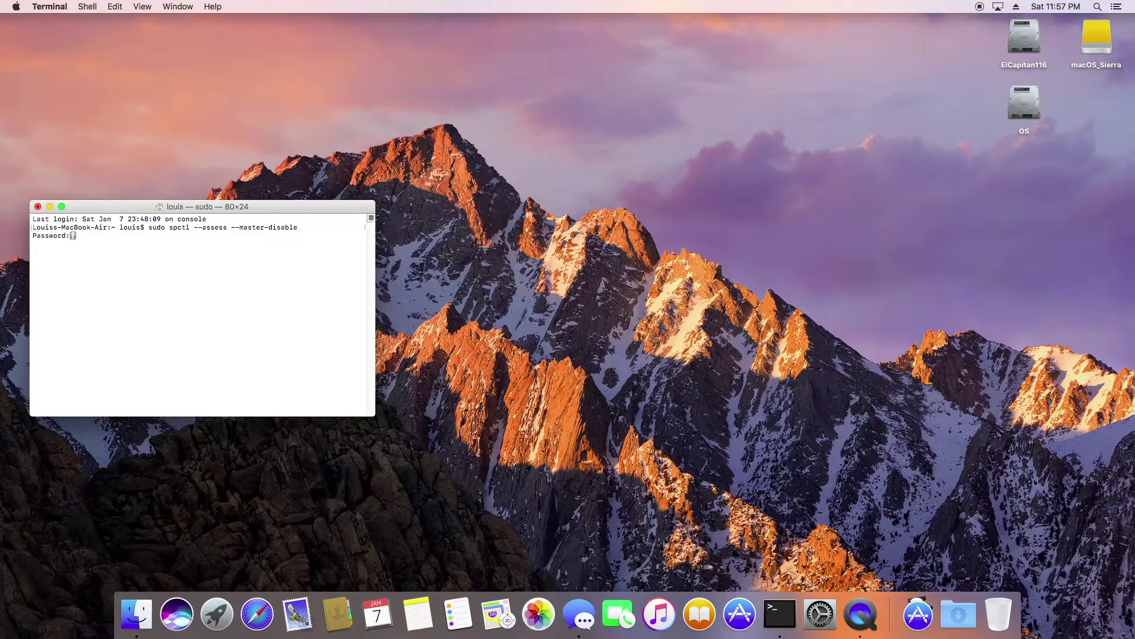
key(Return)
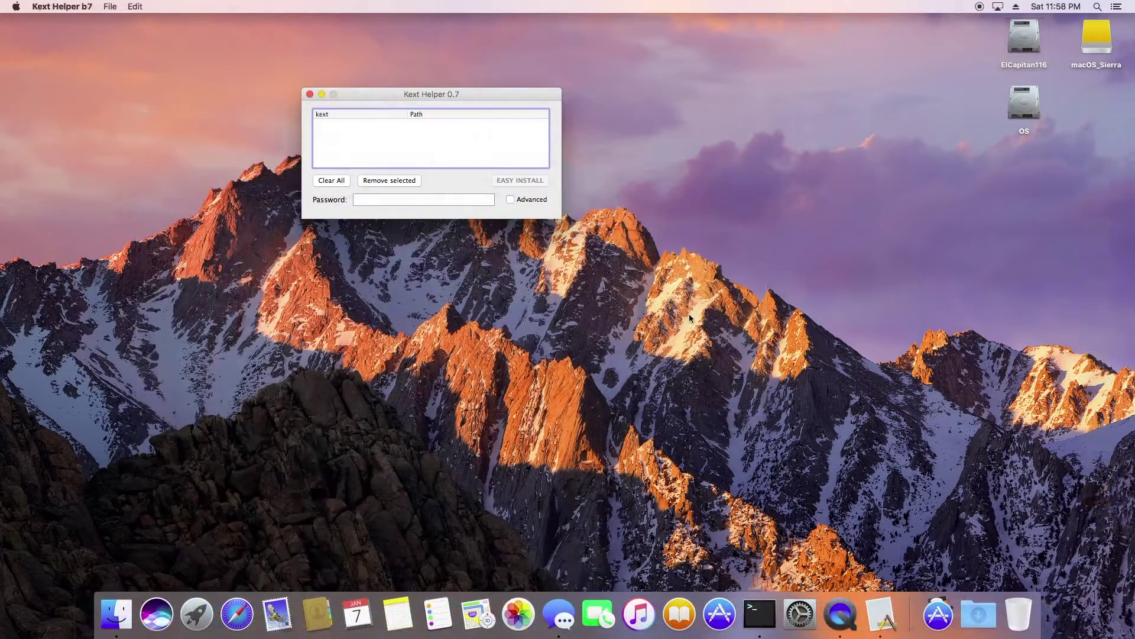
Add AppleALC.kext from the Desktop's hda folder to Kext Helper's install list.
double_click(1028, 49)
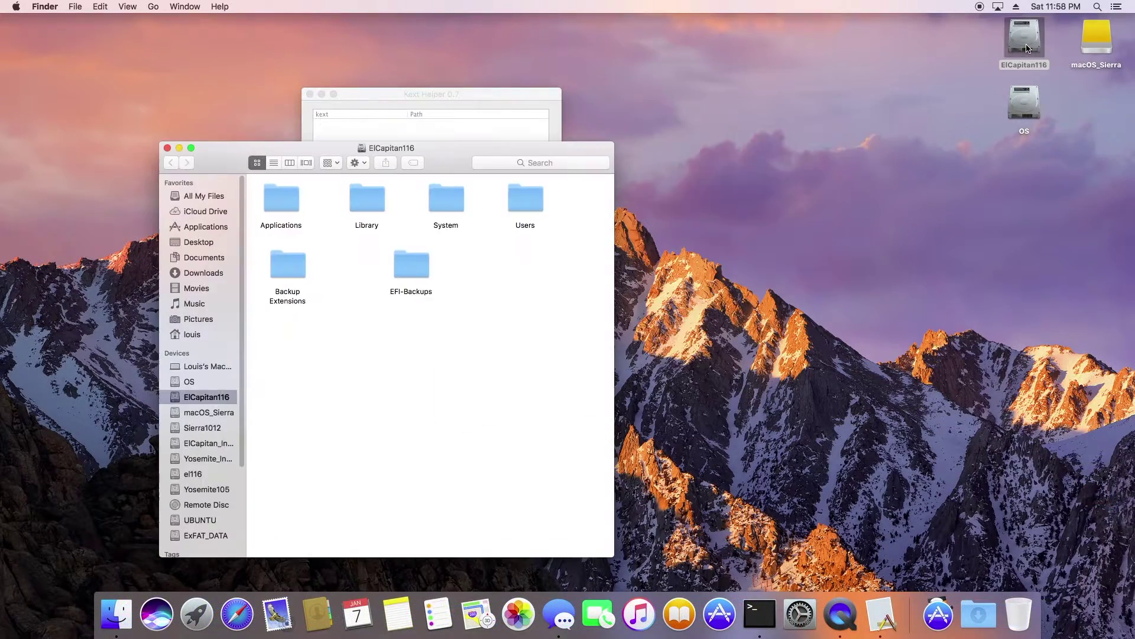
double_click(527, 214)
double_click(287, 204)
drag(210, 157, 223, 235)
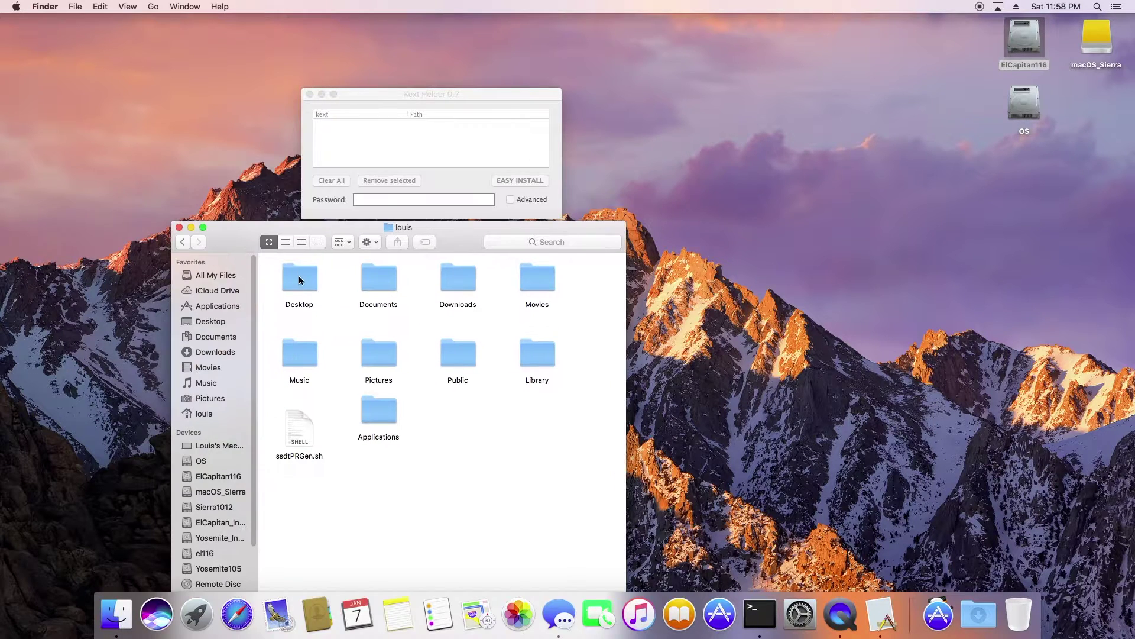
double_click(300, 276)
double_click(484, 342)
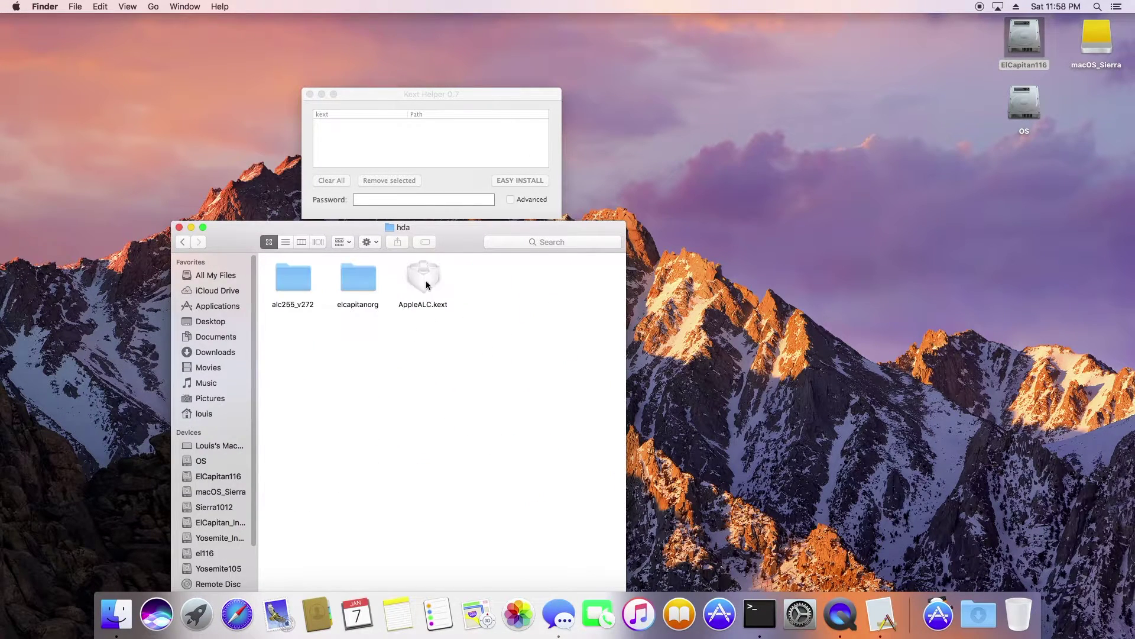
drag(427, 283, 444, 141)
Add VoodooPS2Controller.kext from the RehabMan-Voodoo-2016-1208 Release folder to the list.
click(182, 244)
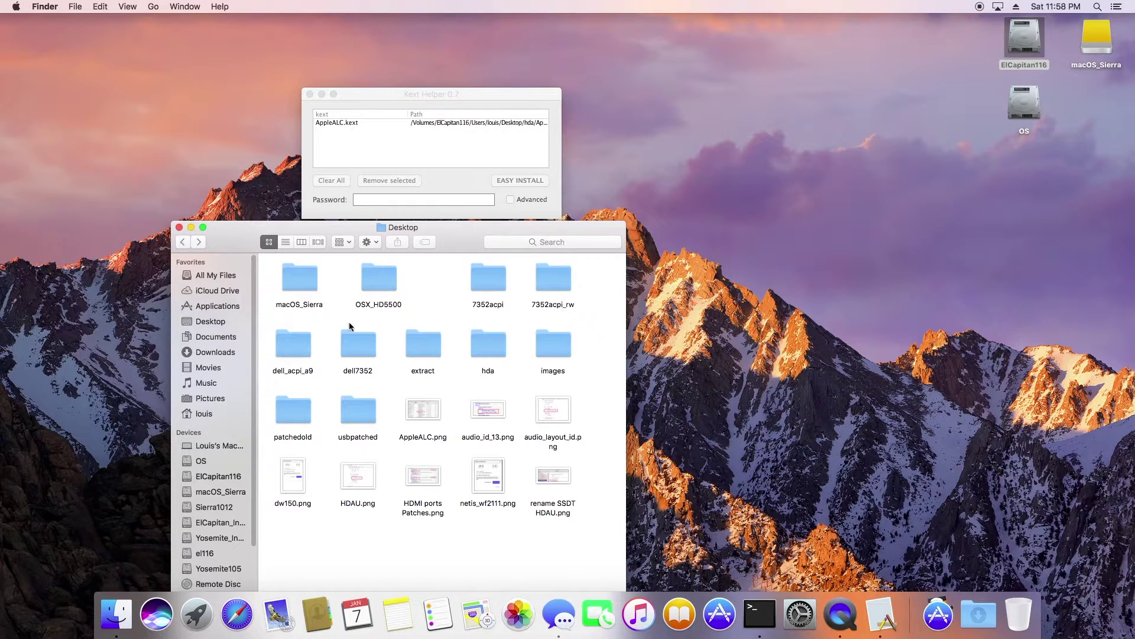
double_click(355, 343)
double_click(356, 283)
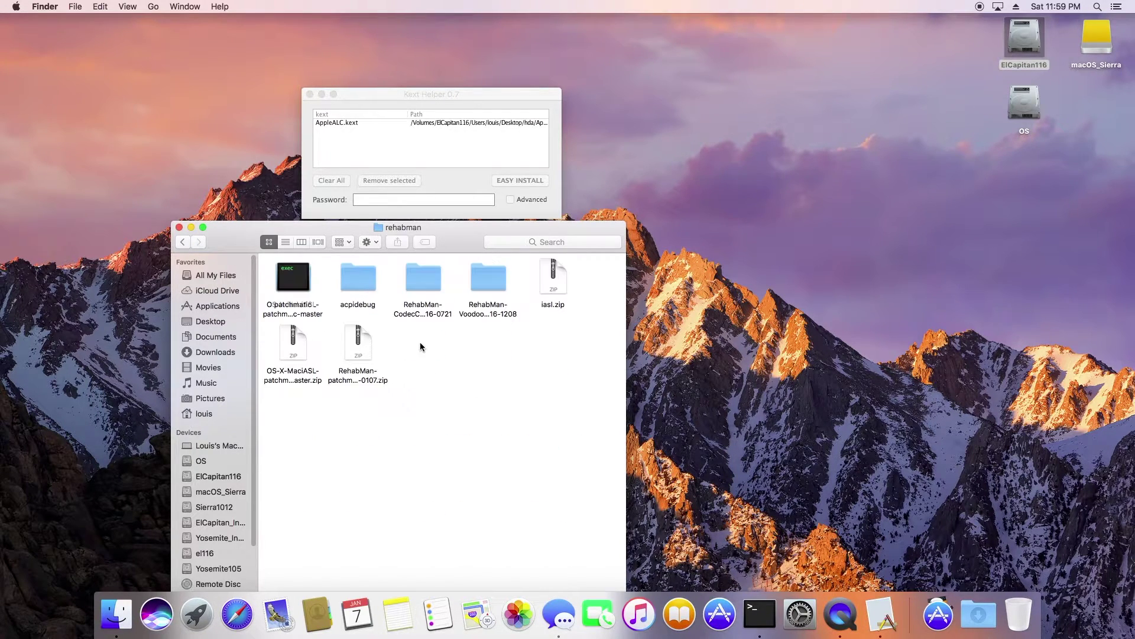
double_click(495, 287)
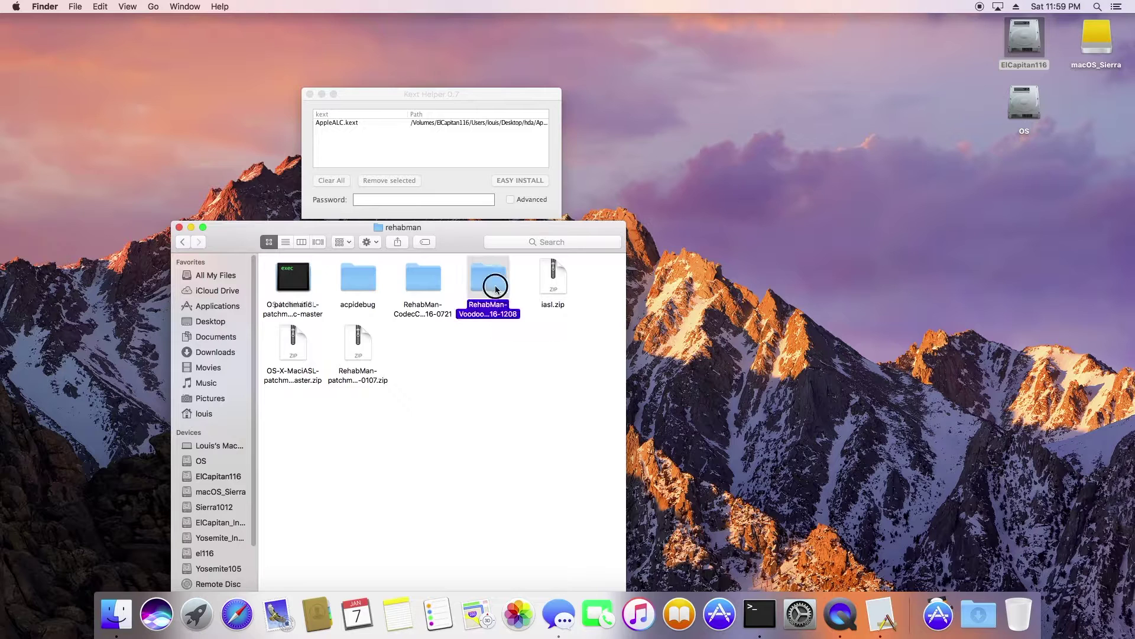
double_click(358, 283)
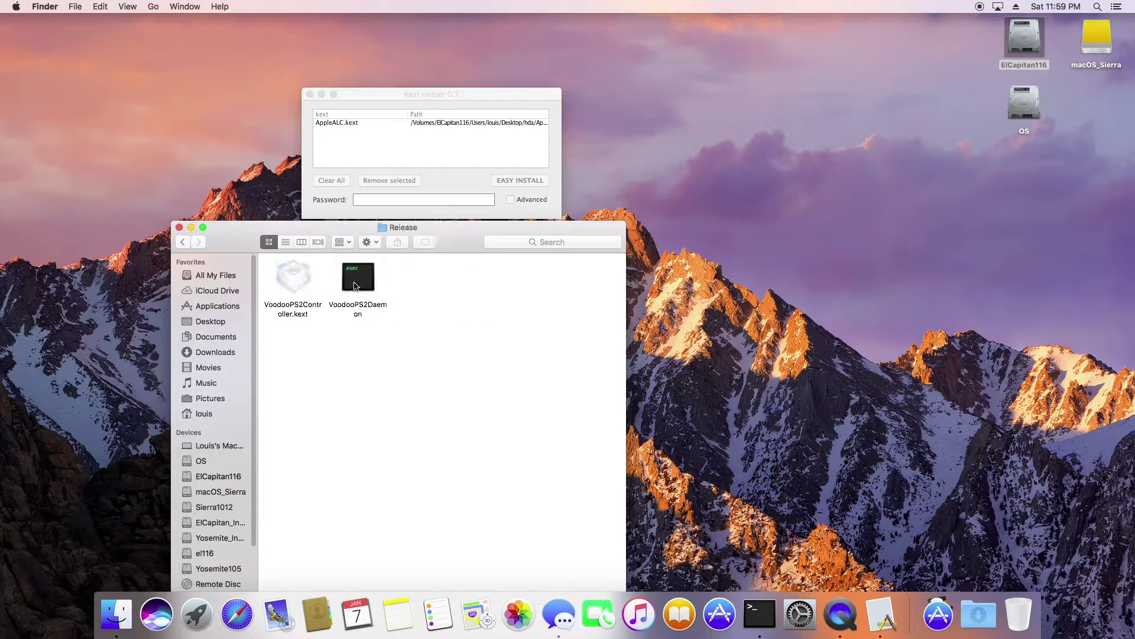
click(293, 287)
drag(293, 287, 429, 154)
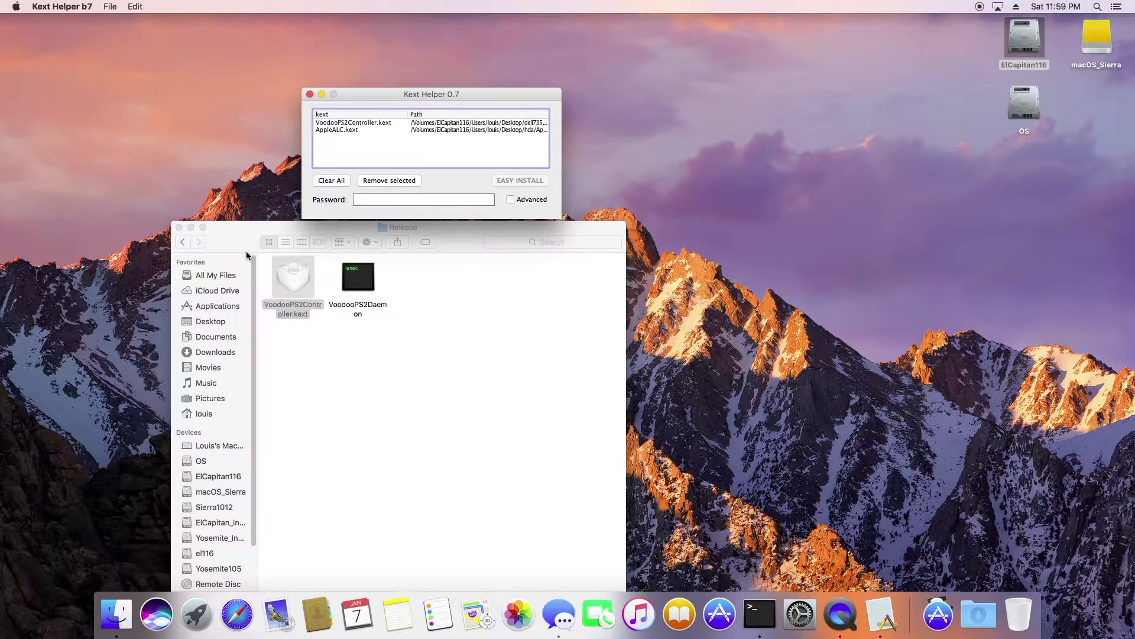
Enter the admin password, Easy Install both kexts, and close Kext Helper.
click(182, 242)
click(182, 243)
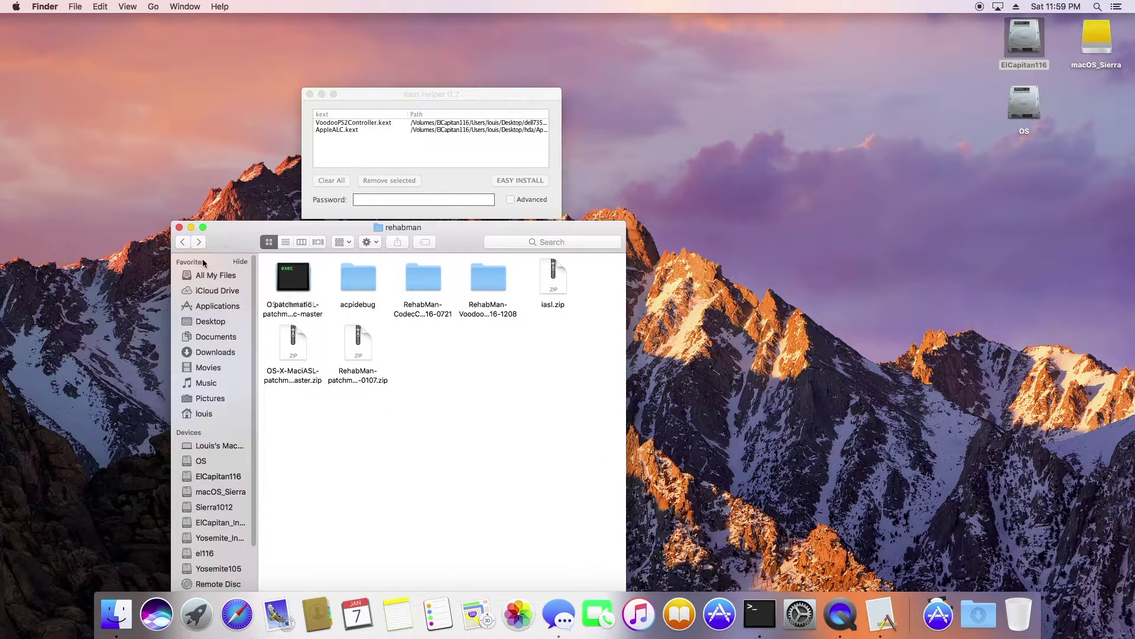
click(182, 242)
click(415, 201)
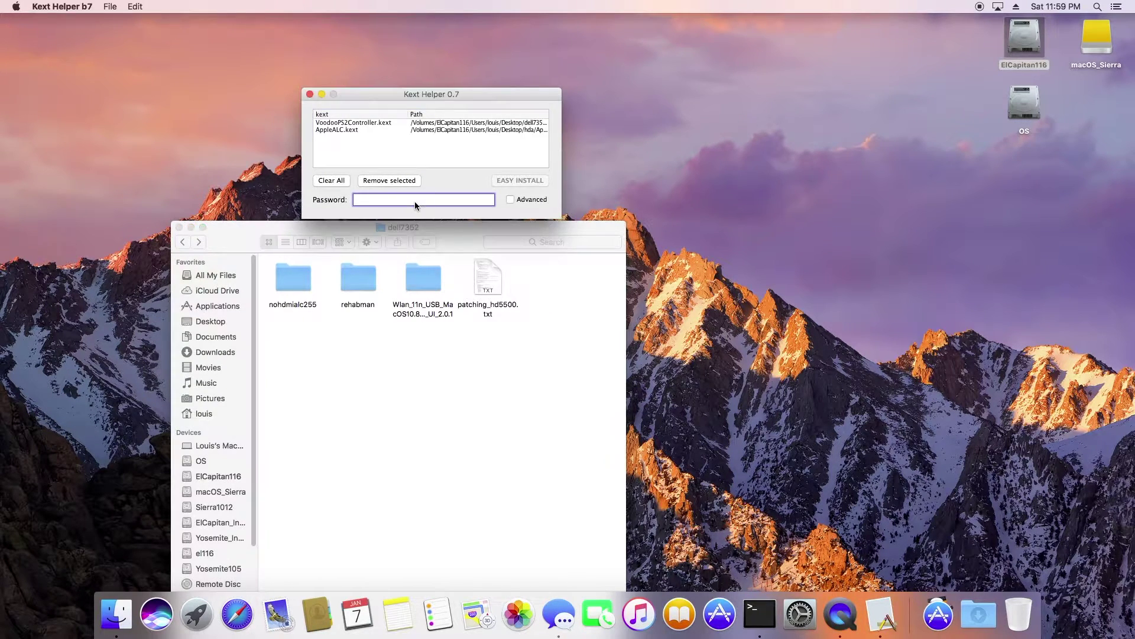
text(******)
click(521, 181)
click(675, 181)
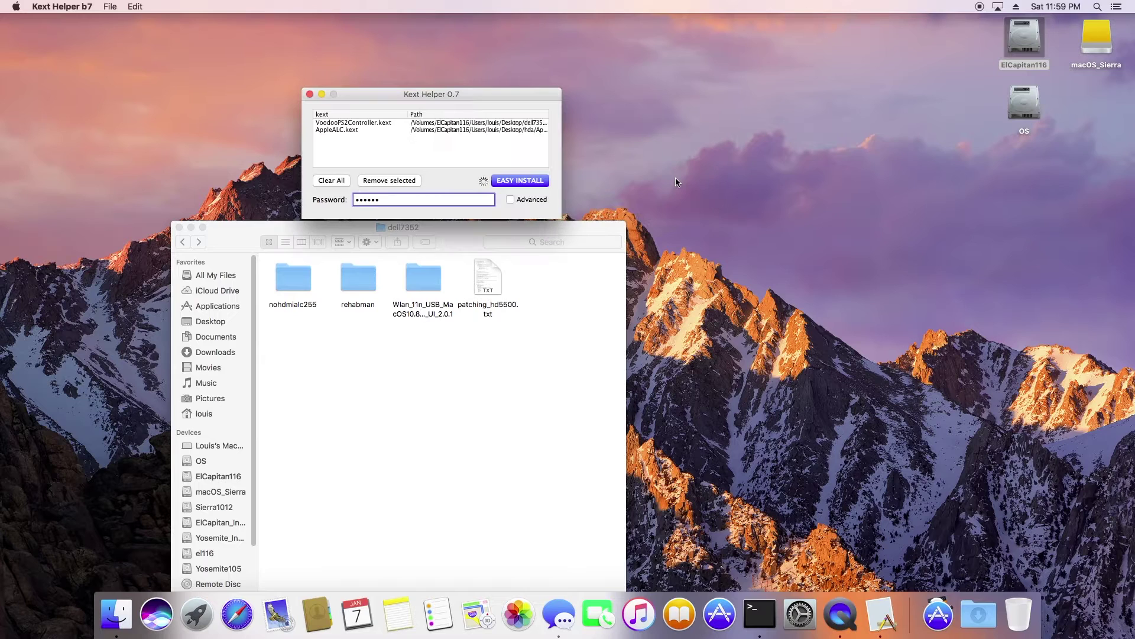
click(675, 181)
click(310, 94)
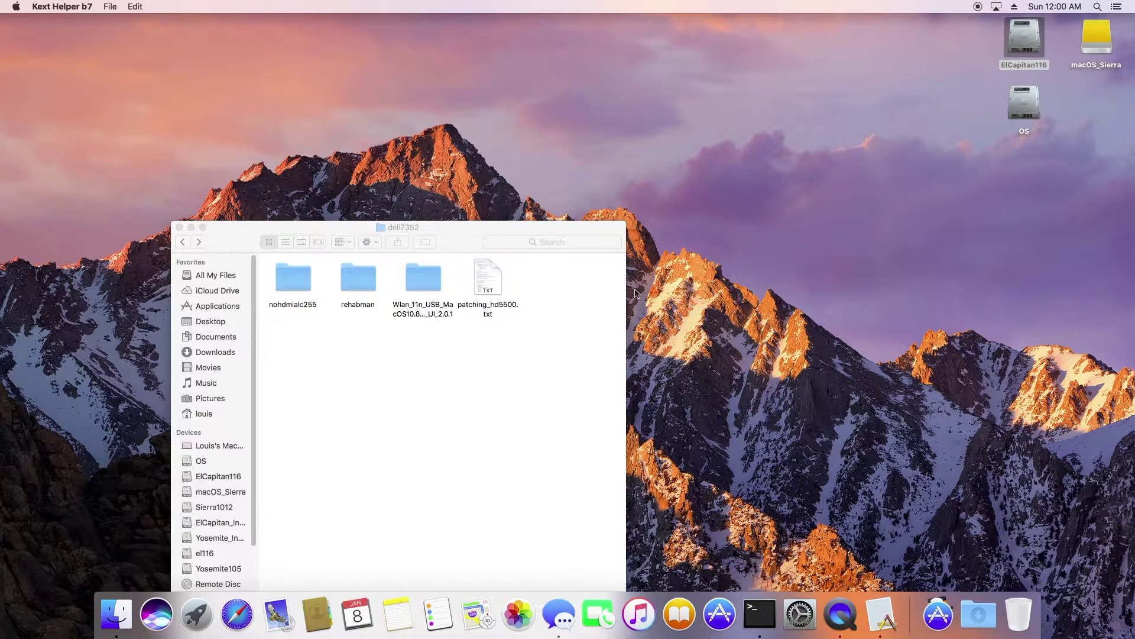
Force quit the unresponsive Kext Helper from the Dock.
right_click(881, 609)
click(881, 572)
click(760, 615)
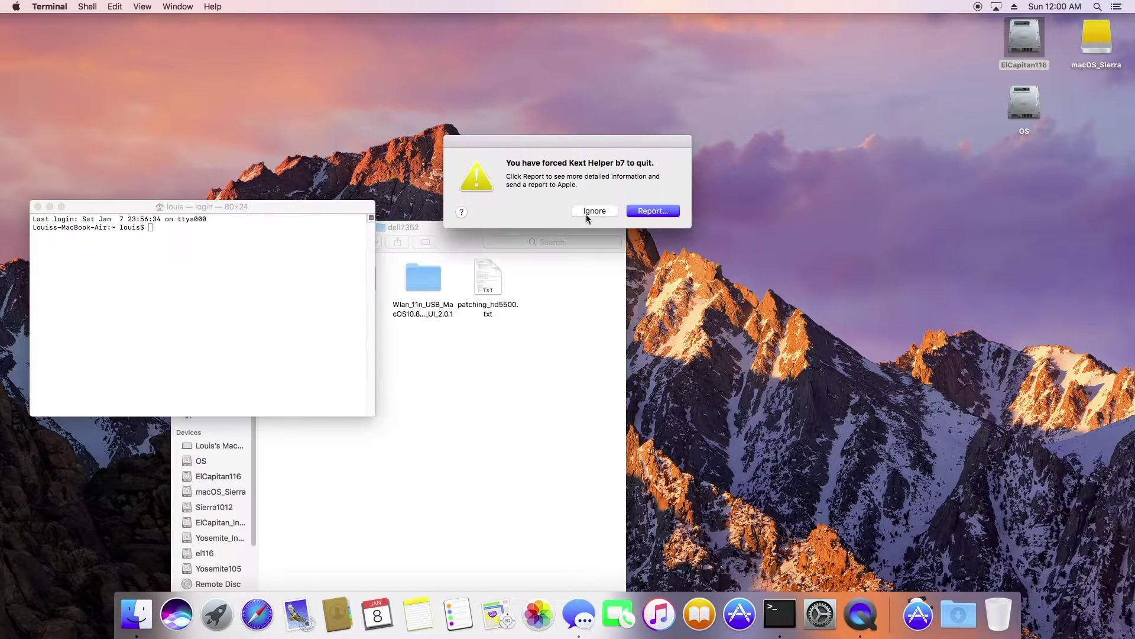
click(592, 213)
Copy org.rehabman.voodoo.driver.Daemon.plist into /Library/LaunchDaemons with sudo cp.
text(sudo )
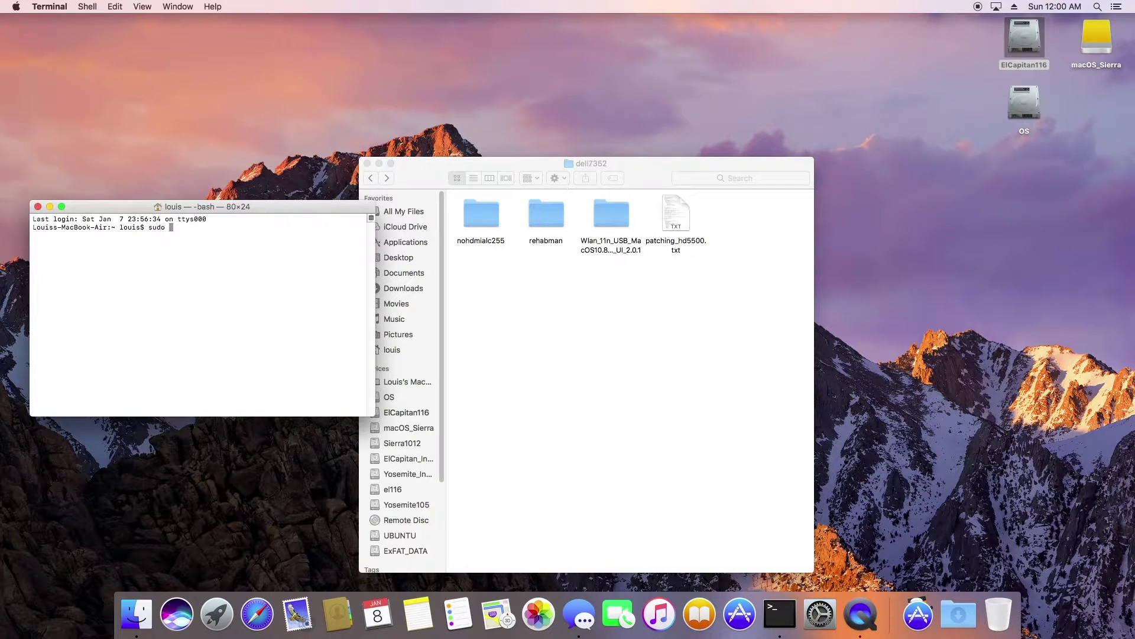
text(cp)
double_click(544, 221)
double_click(674, 225)
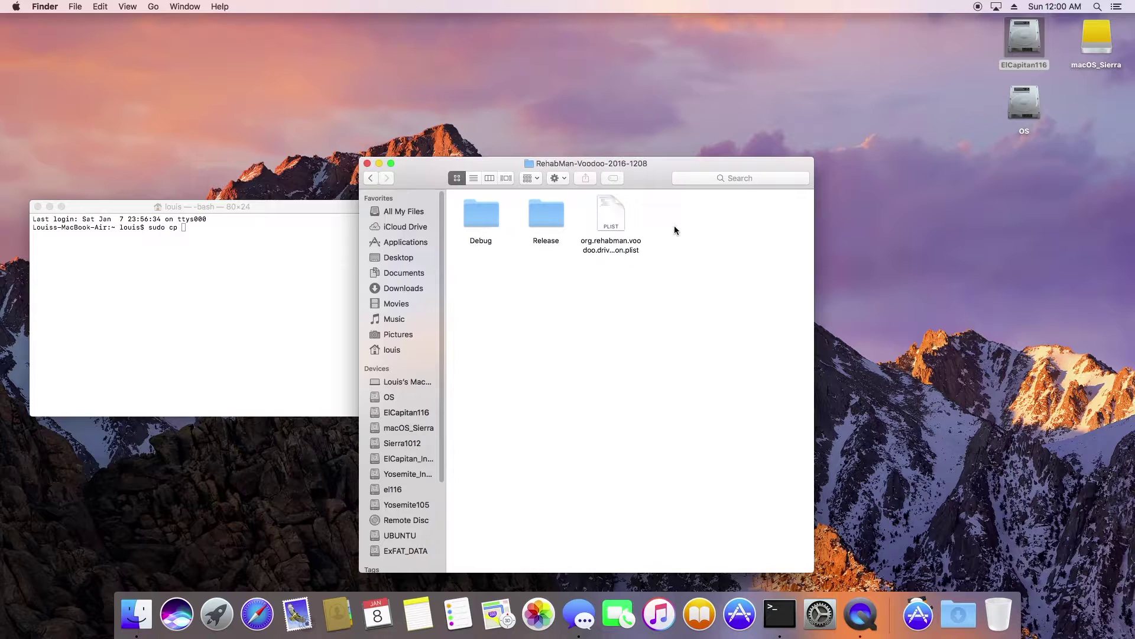
drag(611, 216, 282, 315)
click(282, 315)
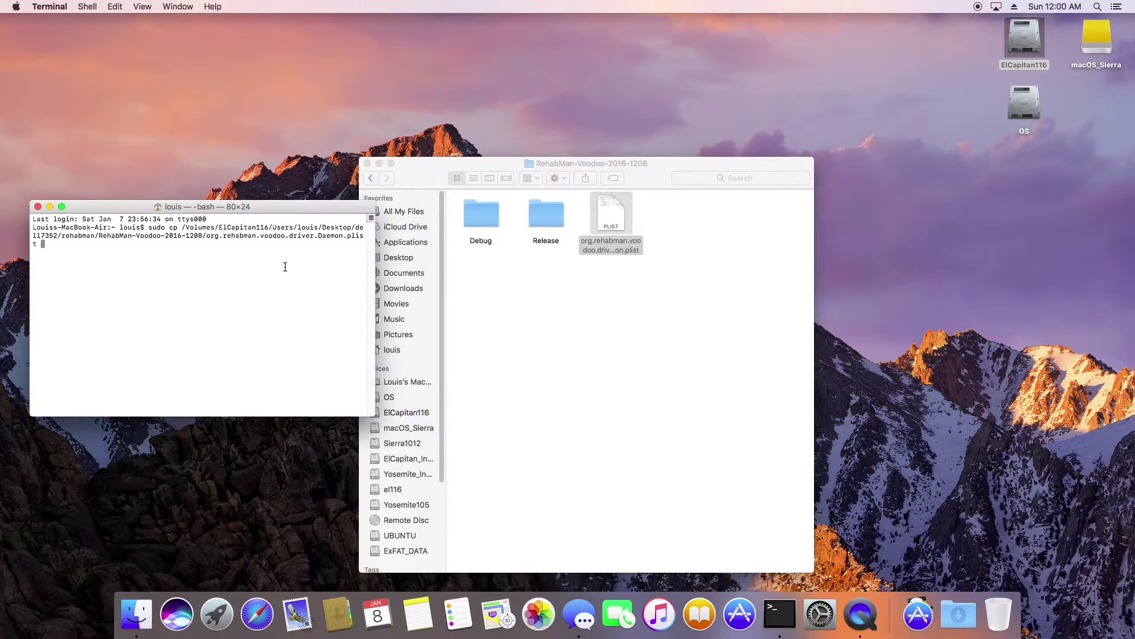
double_click(1097, 39)
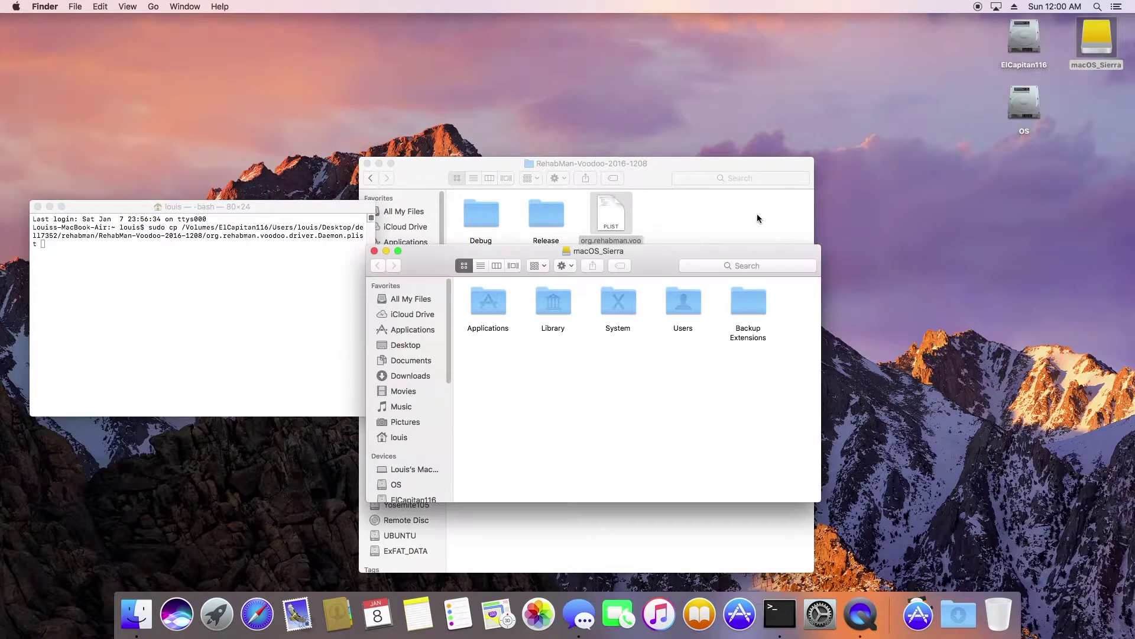
double_click(553, 305)
scroll(634, 357, down, 5)
drag(747, 316, 306, 344)
click(306, 344)
key(Return)
key(Return)
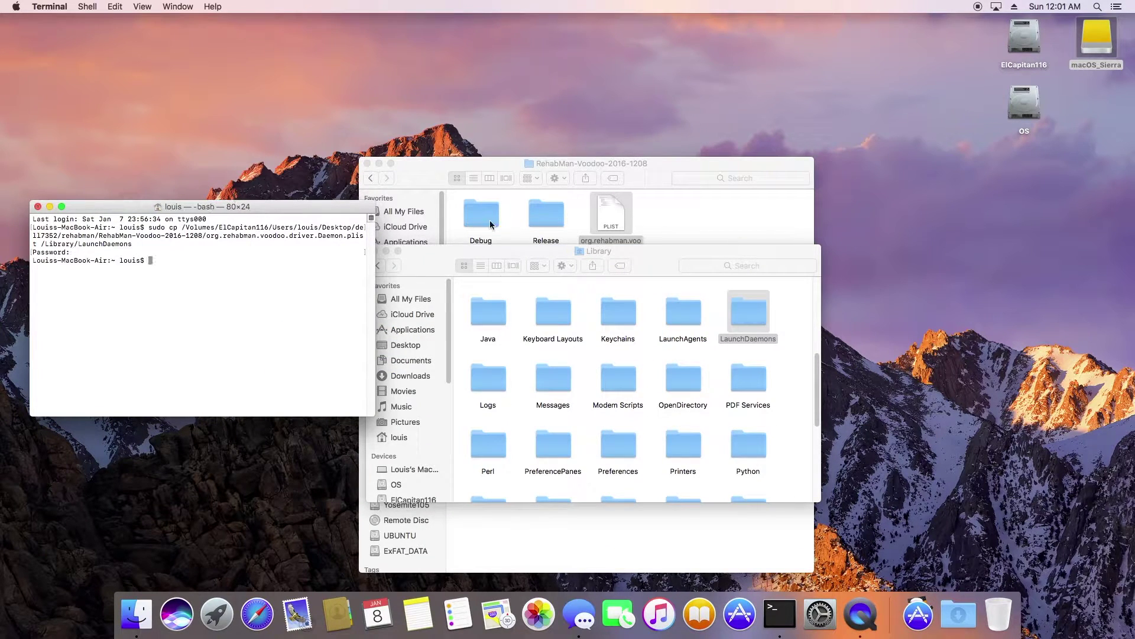
Begin a sudo cp command using VoodooPS2Daemon's path from the Release folder.
click(420, 174)
double_click(546, 216)
click(291, 312)
text(sud)
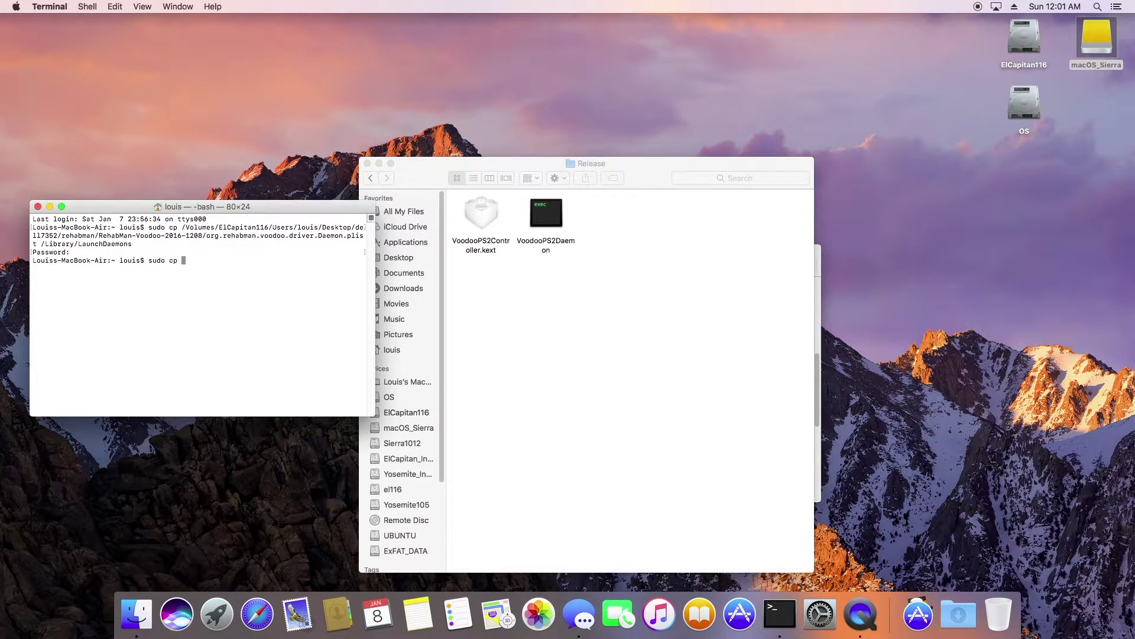
text(o cp)
drag(541, 225, 294, 301)
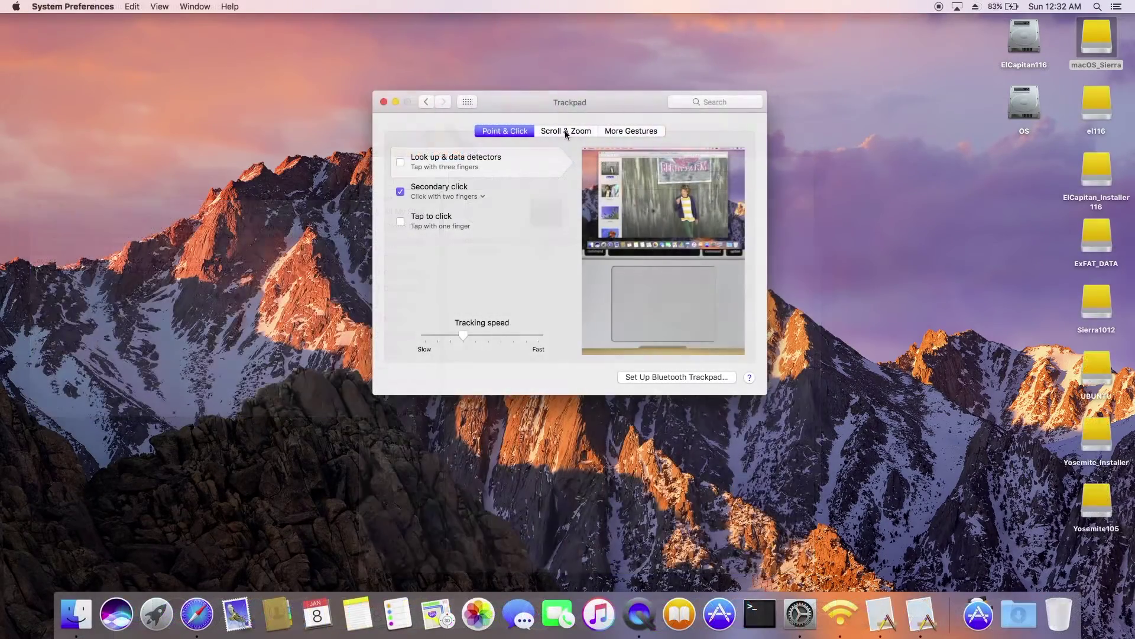
Enable tap to click and Look up & data detectors, raise tracking speed, then return to Show All.
click(566, 131)
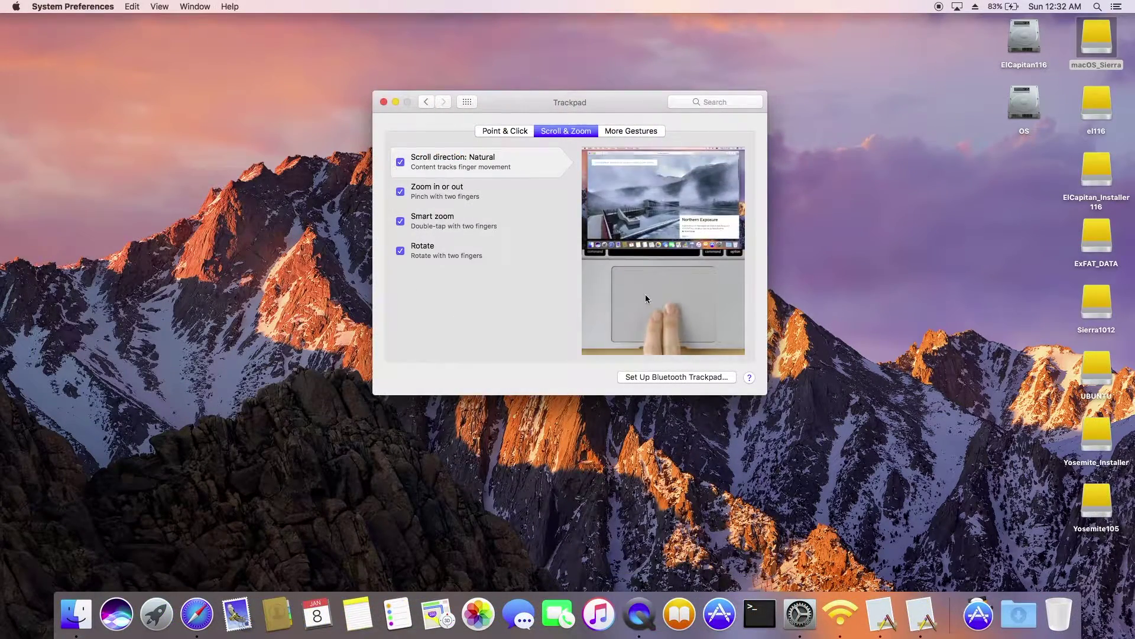
click(505, 131)
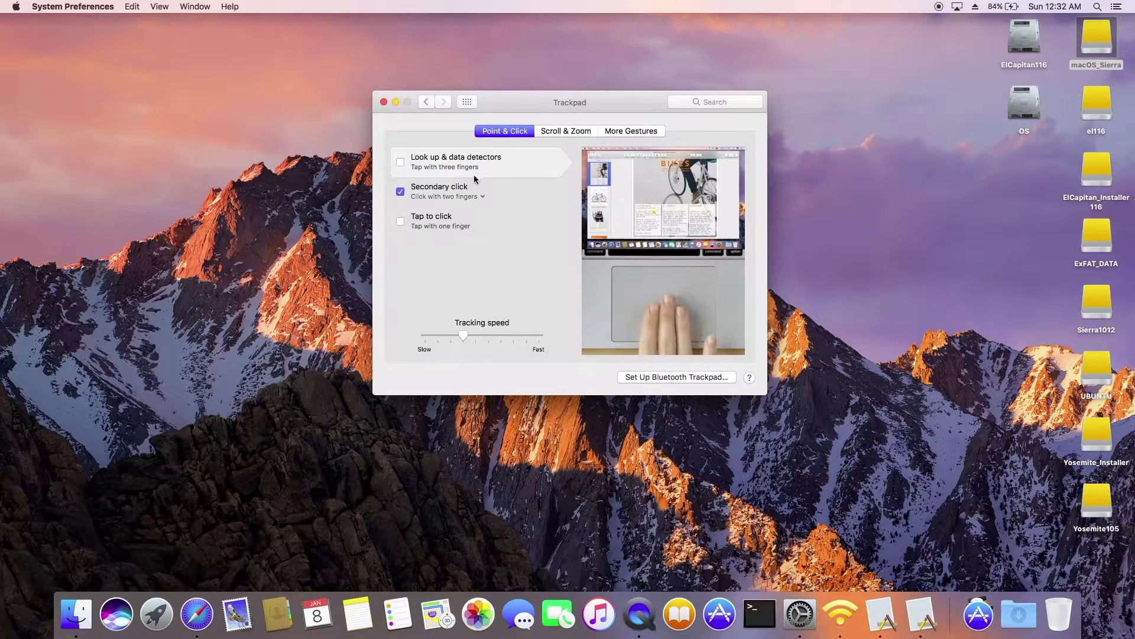
click(412, 230)
drag(463, 335, 502, 335)
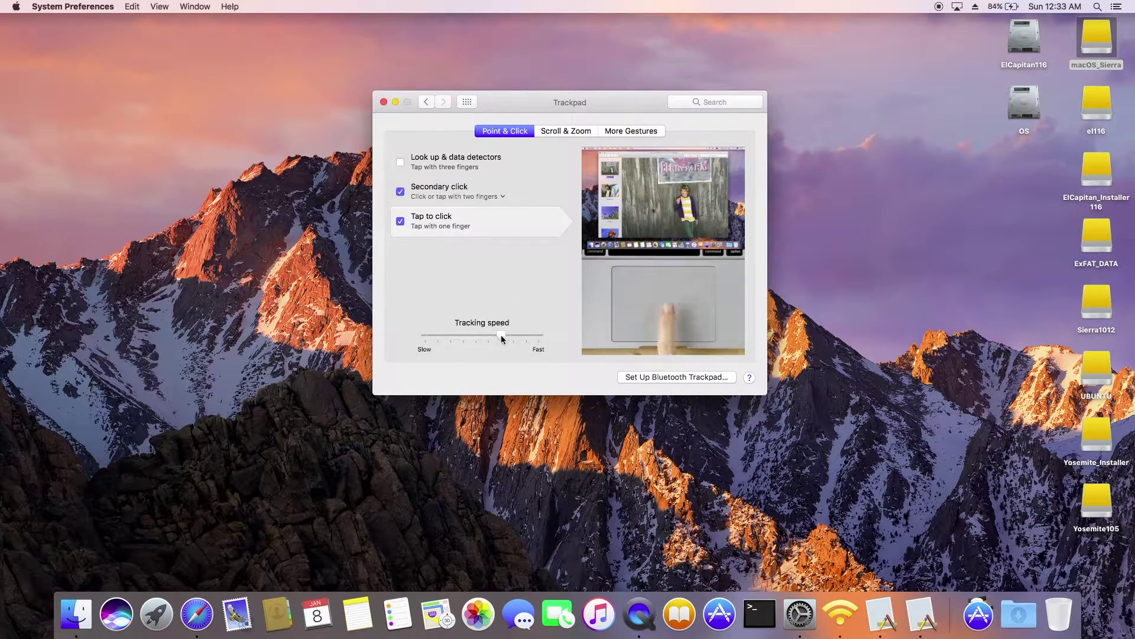
click(490, 158)
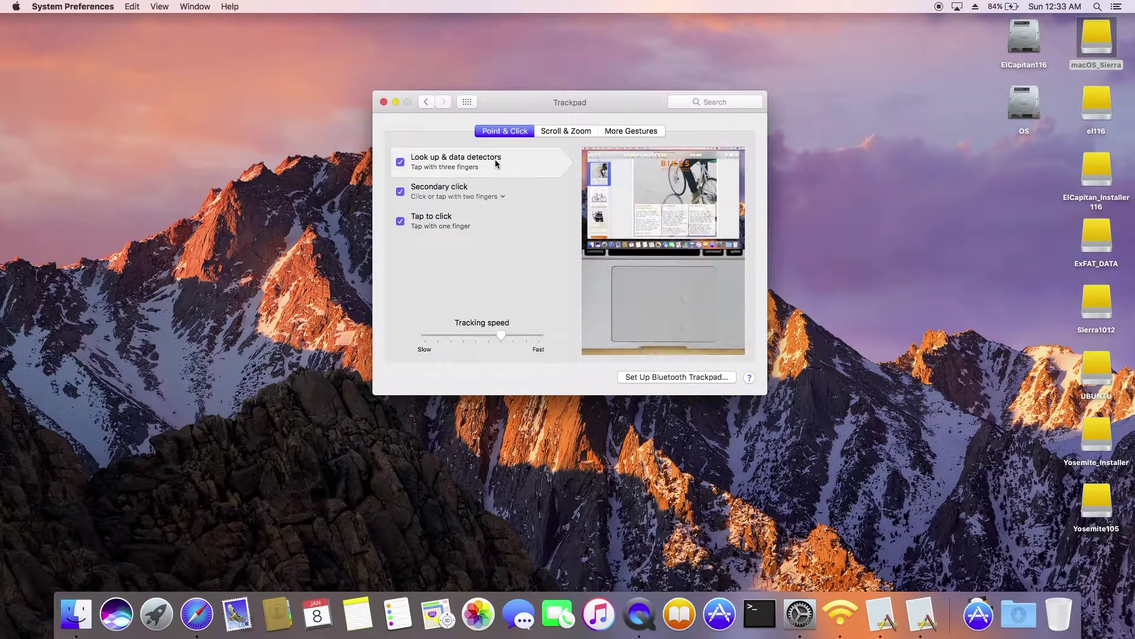
click(565, 130)
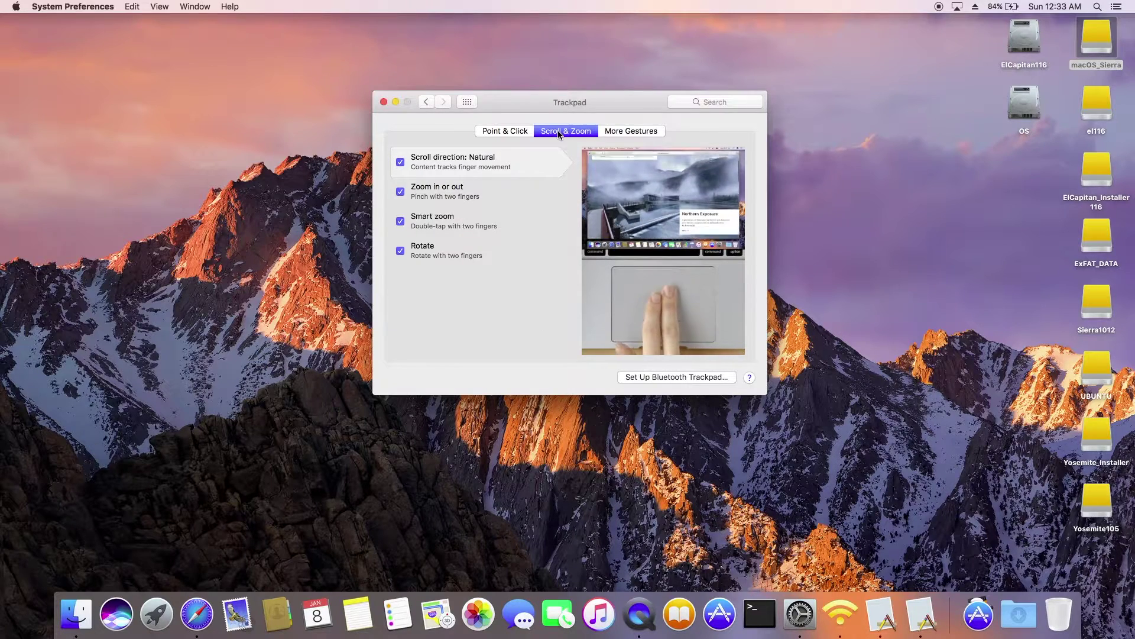
click(634, 130)
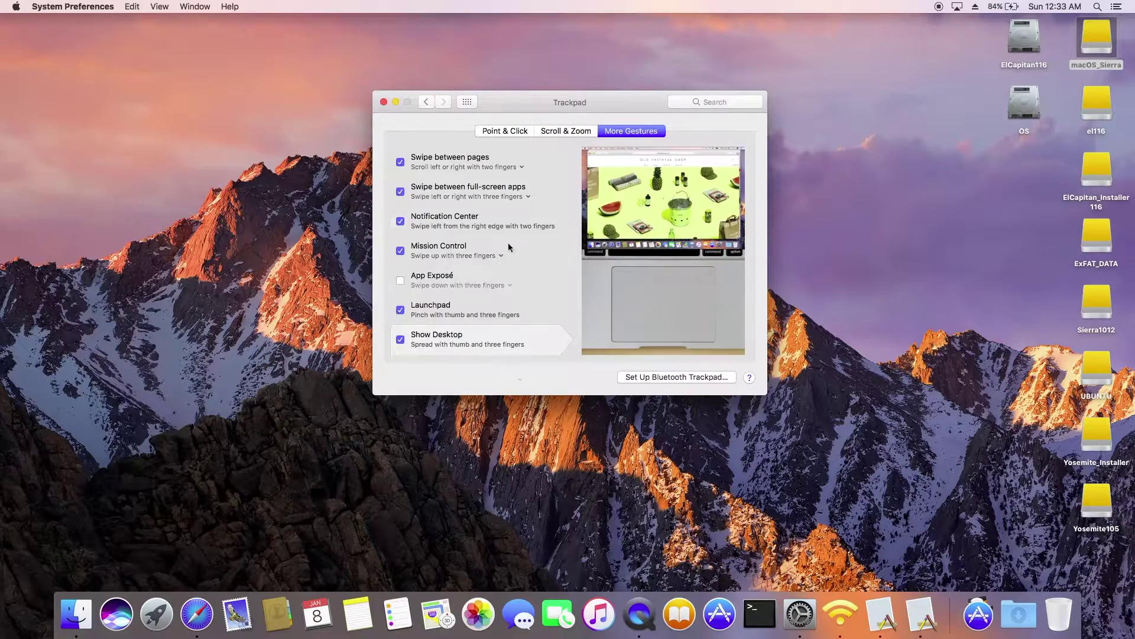
click(467, 102)
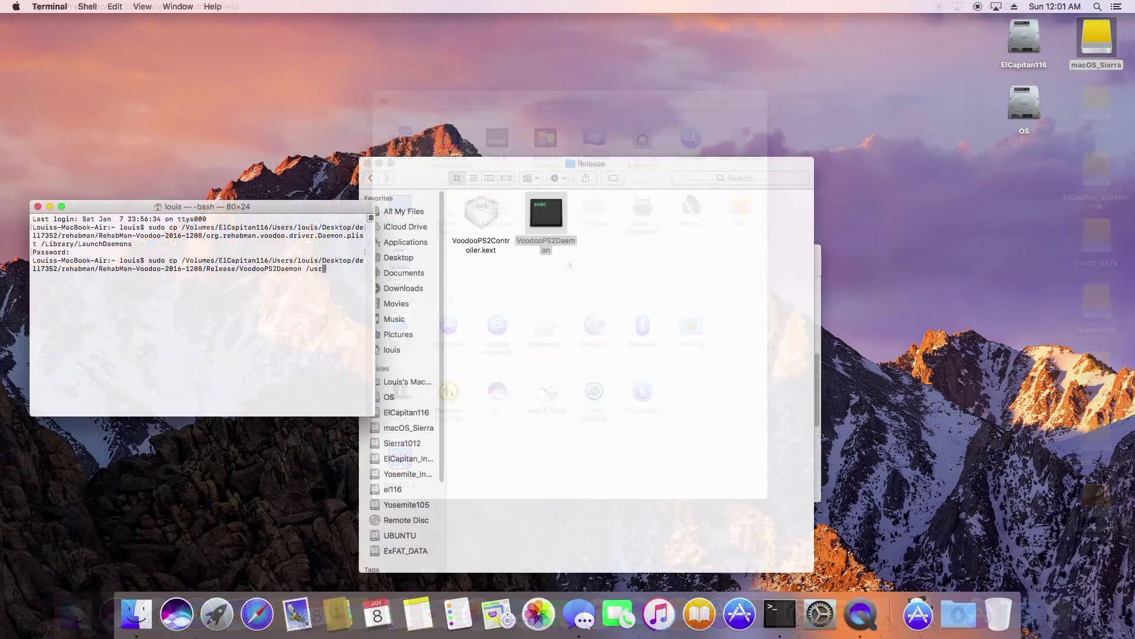
Copy VoodooPS2Daemon into /usr/bin and sudo touch /System/Library/Extensions.
key(Return)
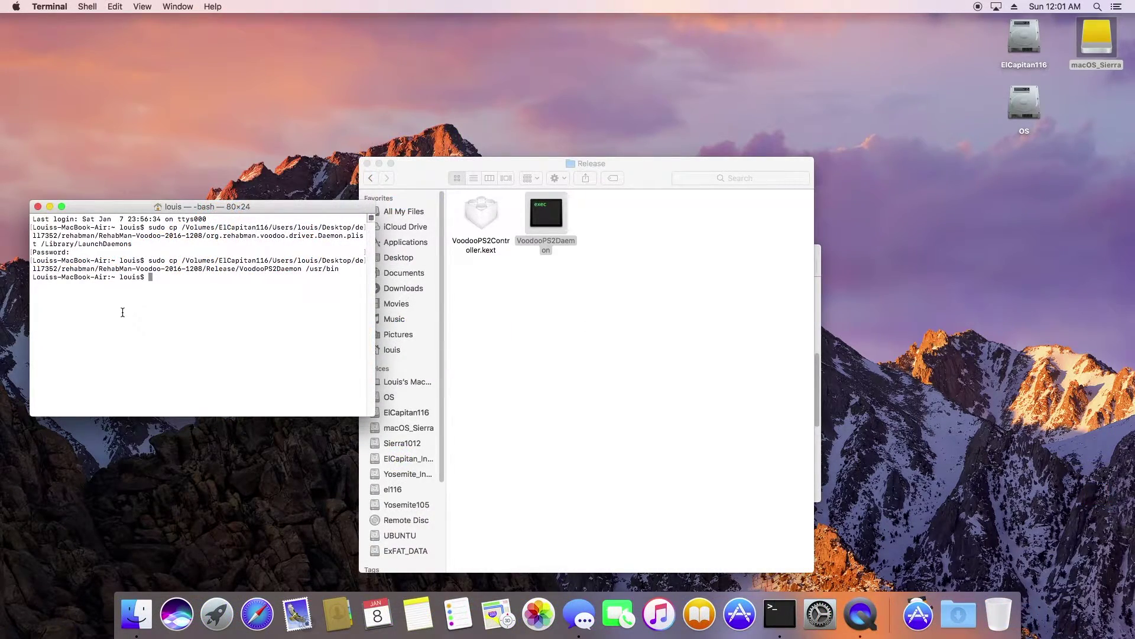
text(sudo touch)
double_click(1097, 38)
double_click(618, 298)
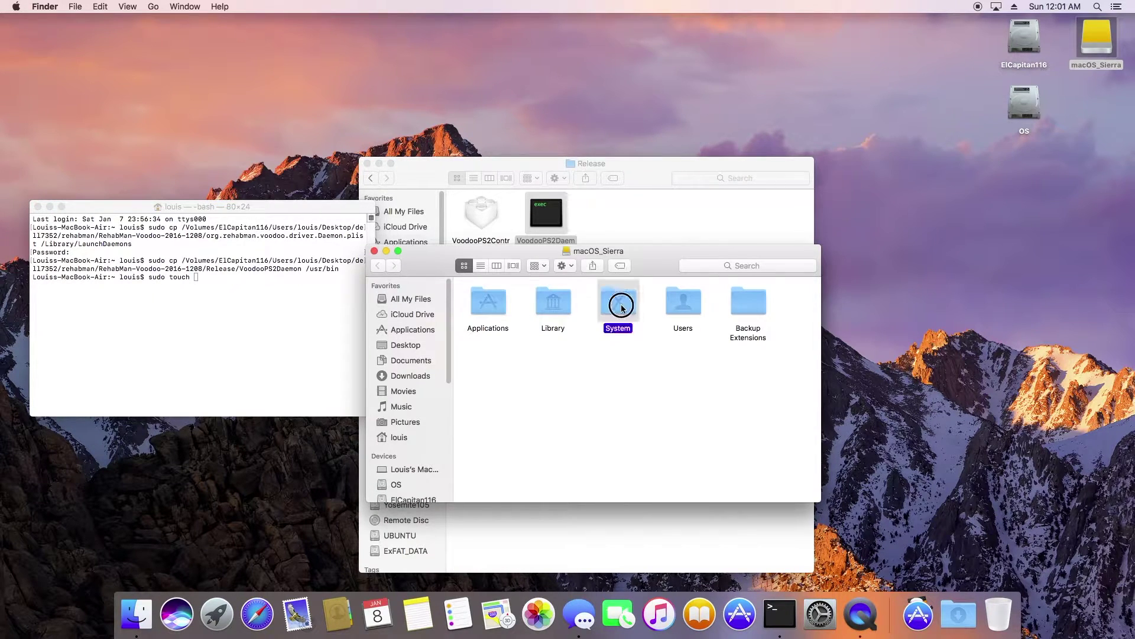
double_click(485, 307)
scroll(640, 397, down, 5)
scroll(641, 403, down, 2)
drag(641, 397, 290, 354)
click(295, 348)
key(Return)
Rebuild the kext cache with sudo kextcache -update-volume / and close the Release folder window.
text(s)
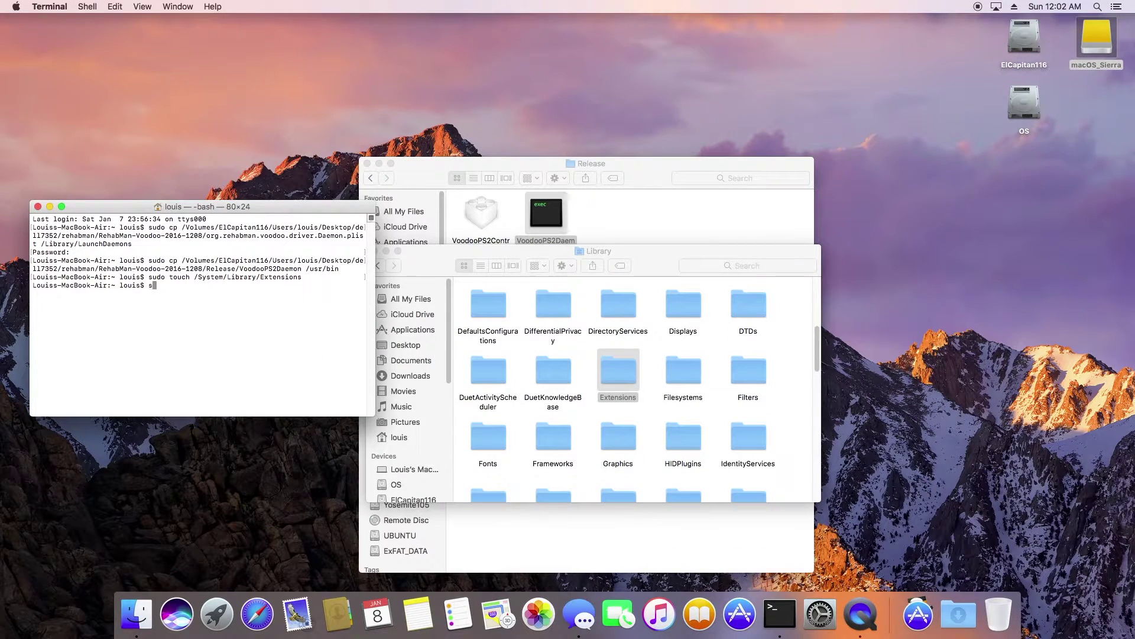
text(udo kextcache -update-volume /)
key(Return)
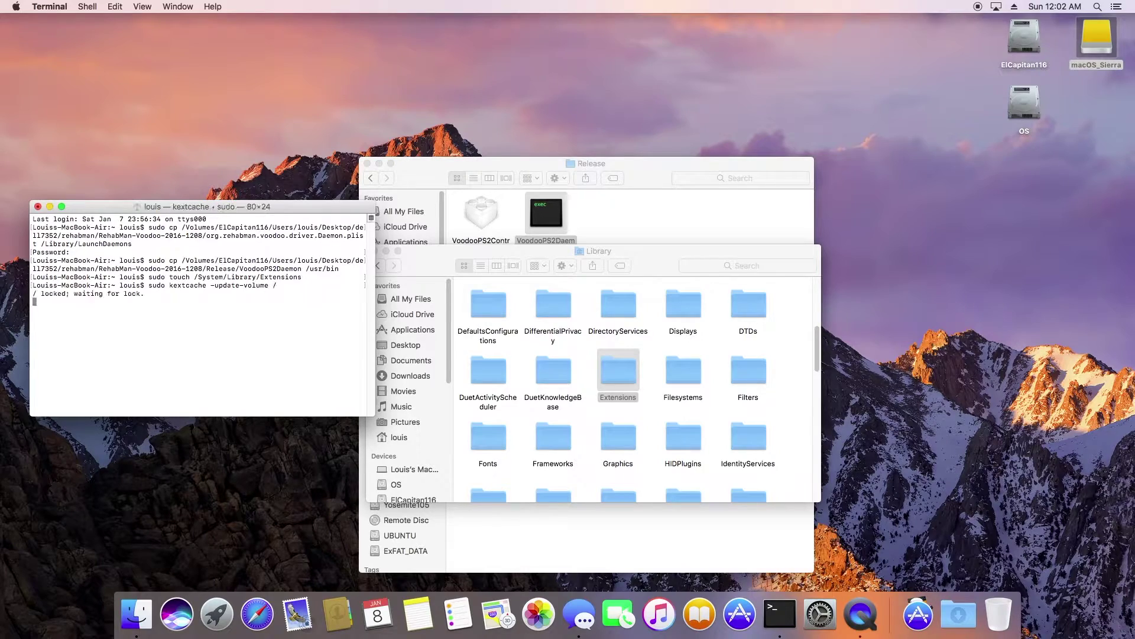
click(427, 264)
click(443, 242)
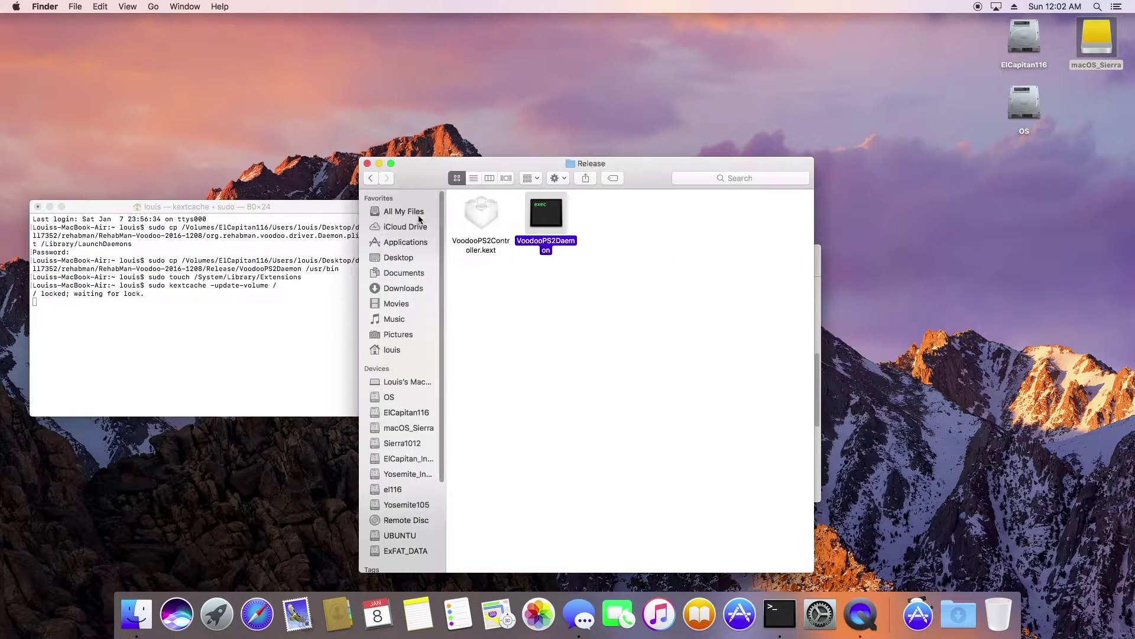
click(366, 163)
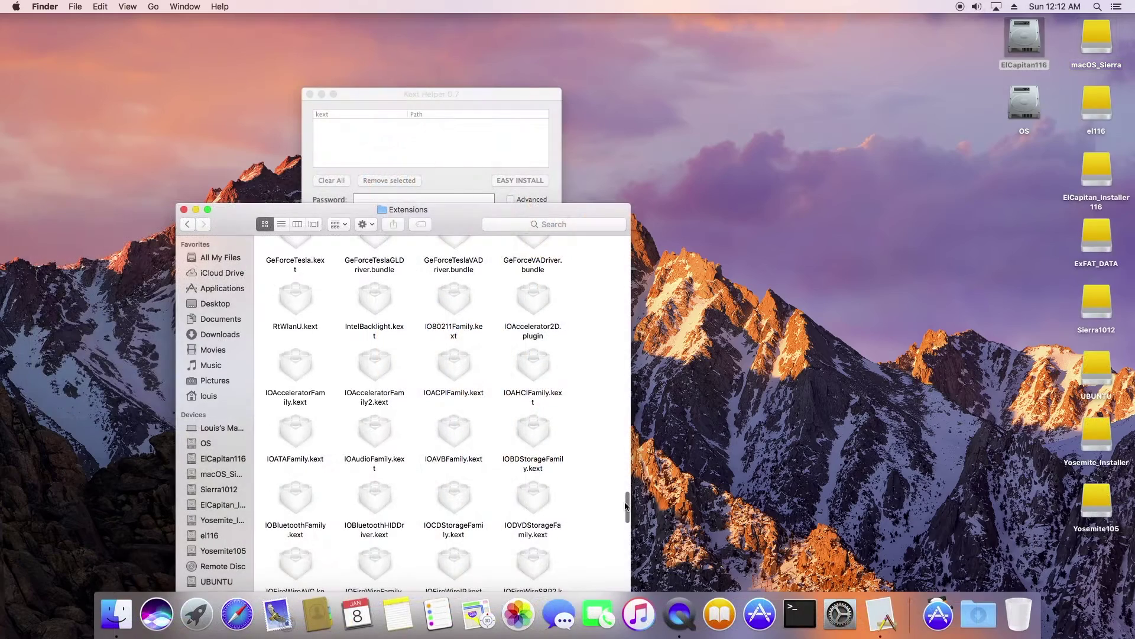
Easy Install ACPIBatteryManager.kext with the admin password, then queue CodecCommander.kext.
drag(628, 507, 638, 223)
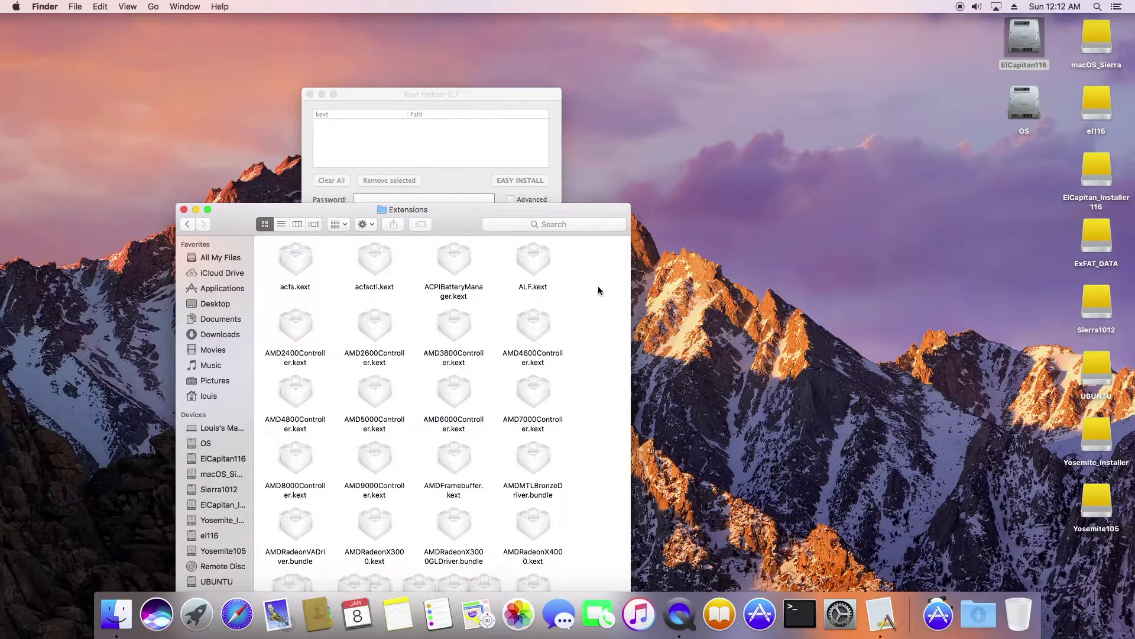
drag(458, 268, 478, 152)
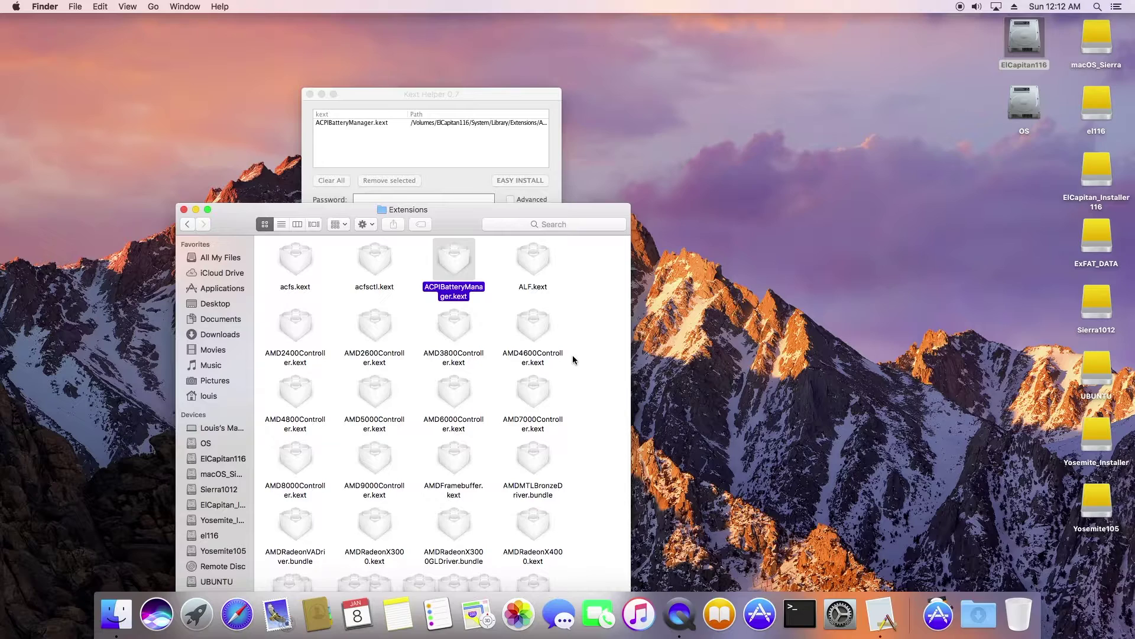
scroll(572, 359, down, 5)
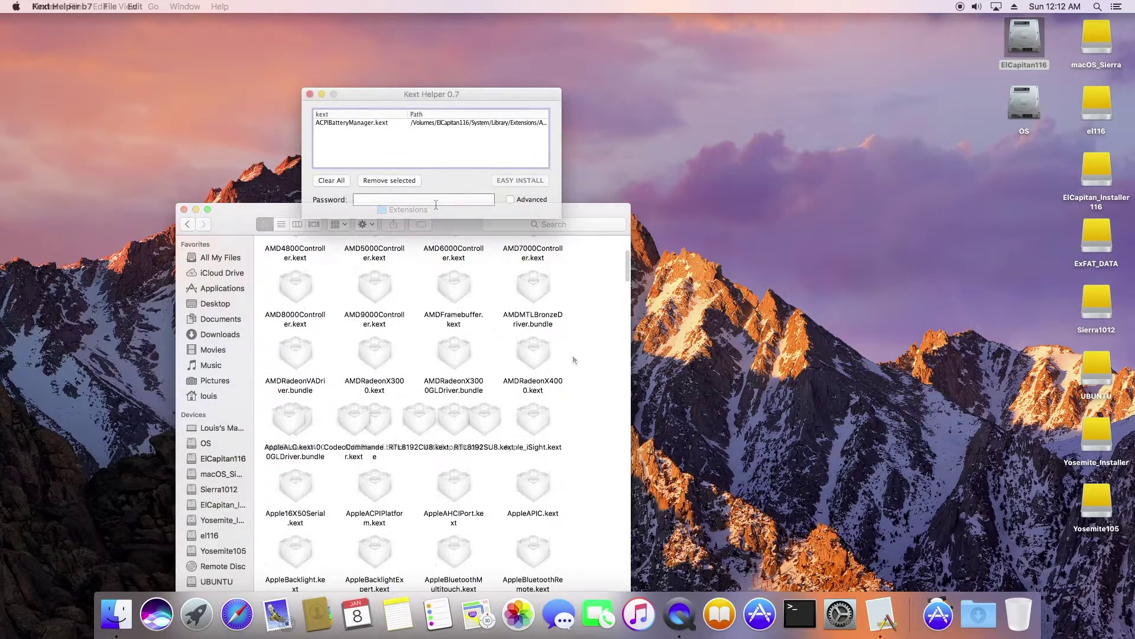
click(436, 201)
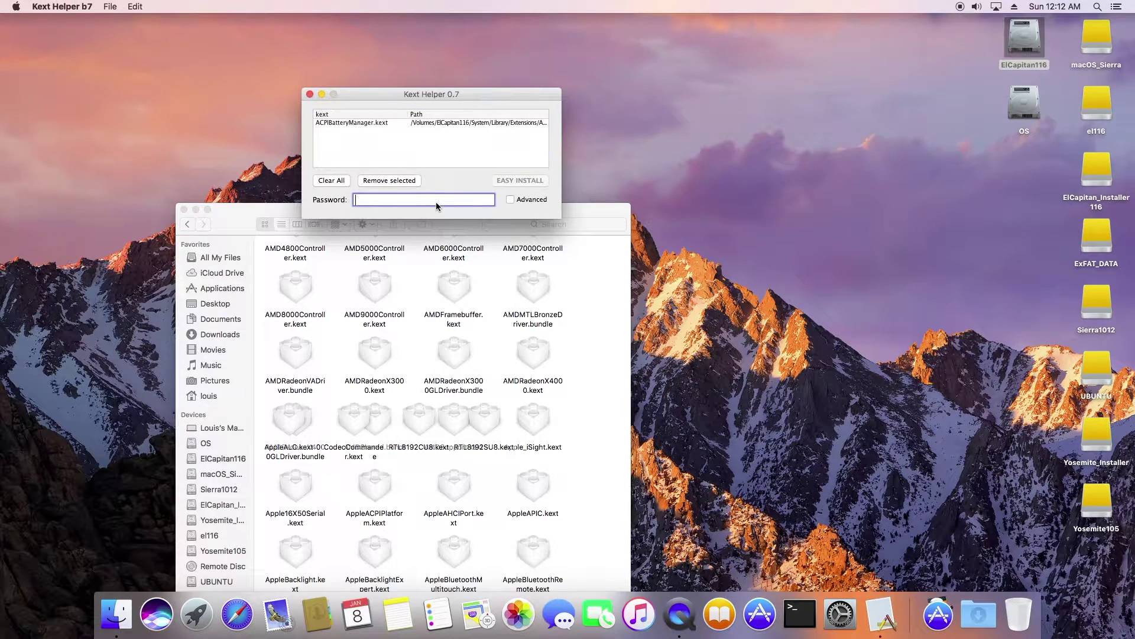
text(••••)
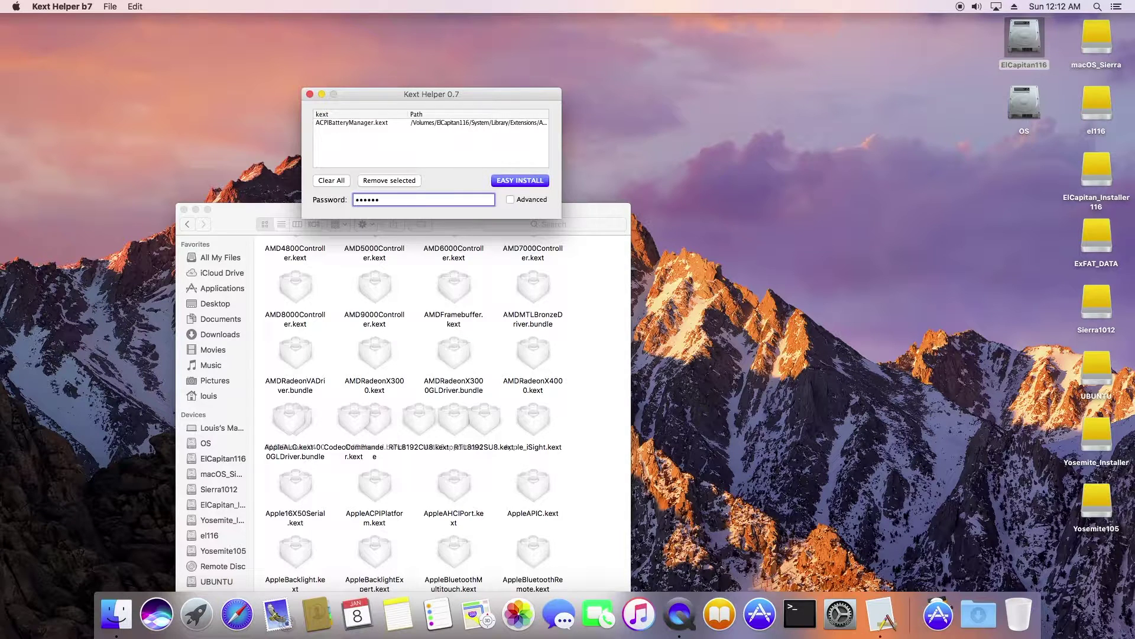
text(••)
key(Return)
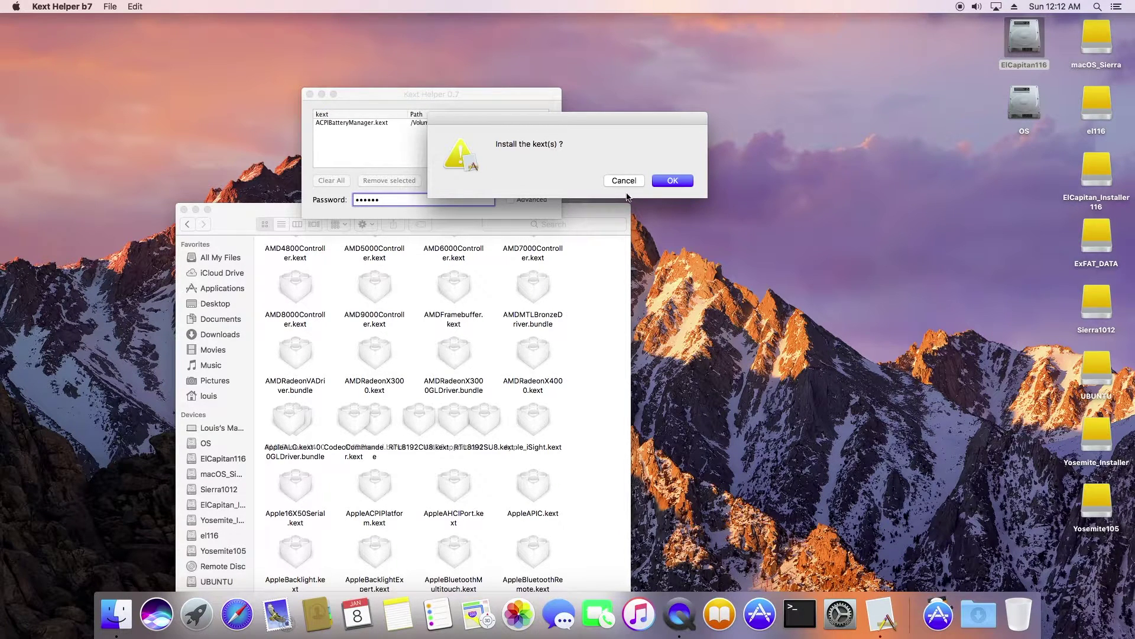
click(679, 184)
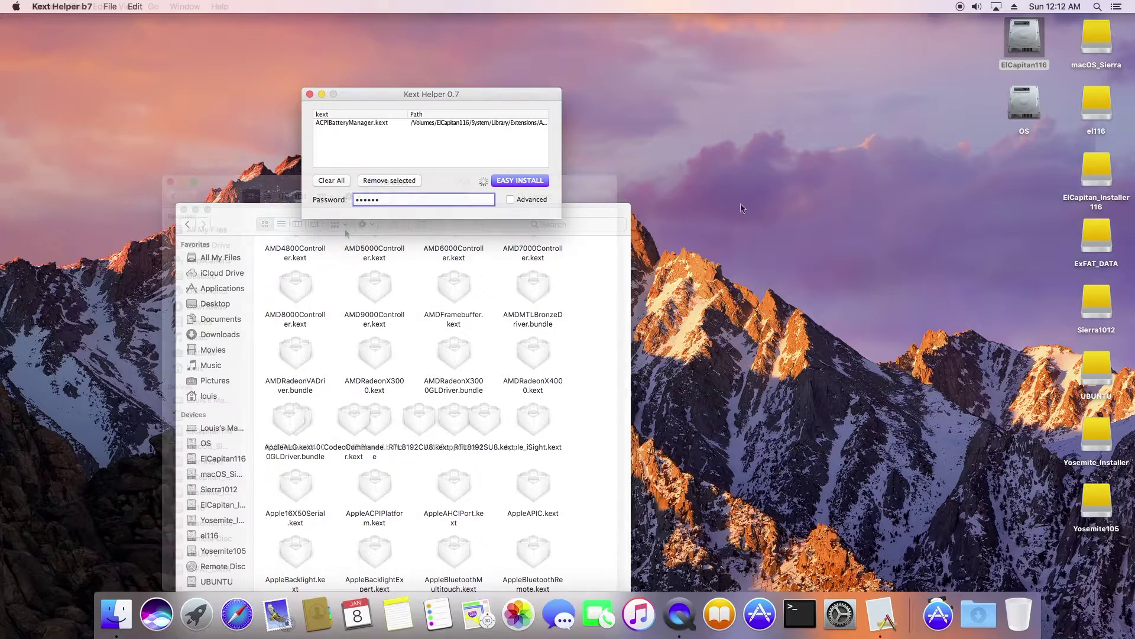
drag(277, 232, 398, 149)
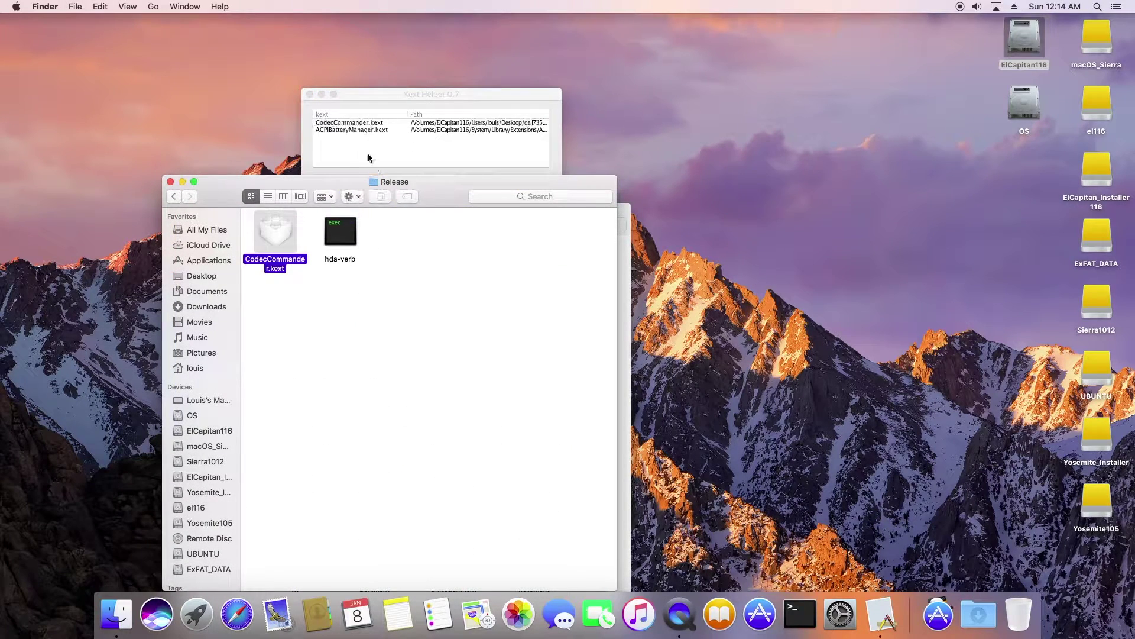
Go back to the rehabman folder and arrange its icons by name.
click(176, 197)
click(174, 196)
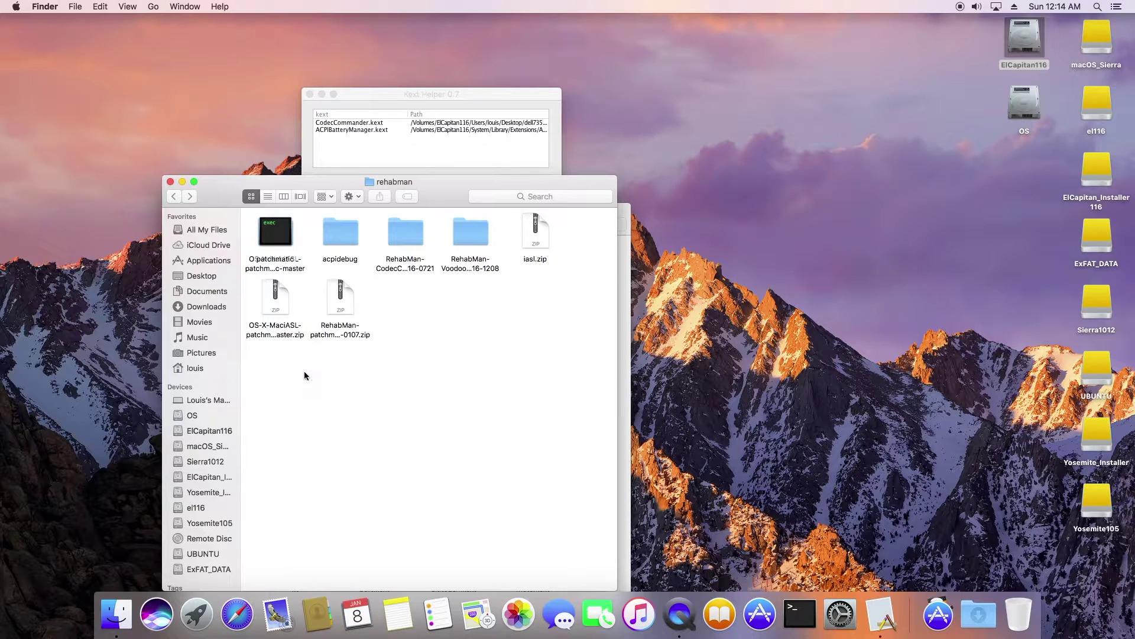
drag(285, 262, 432, 404)
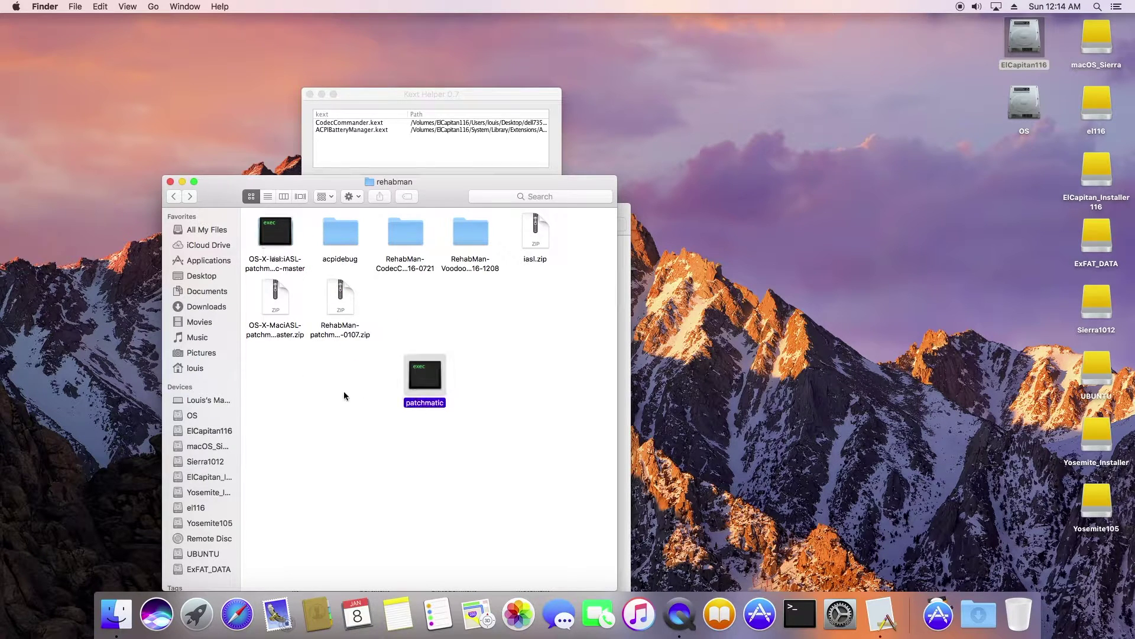
click(331, 393)
right_click(328, 398)
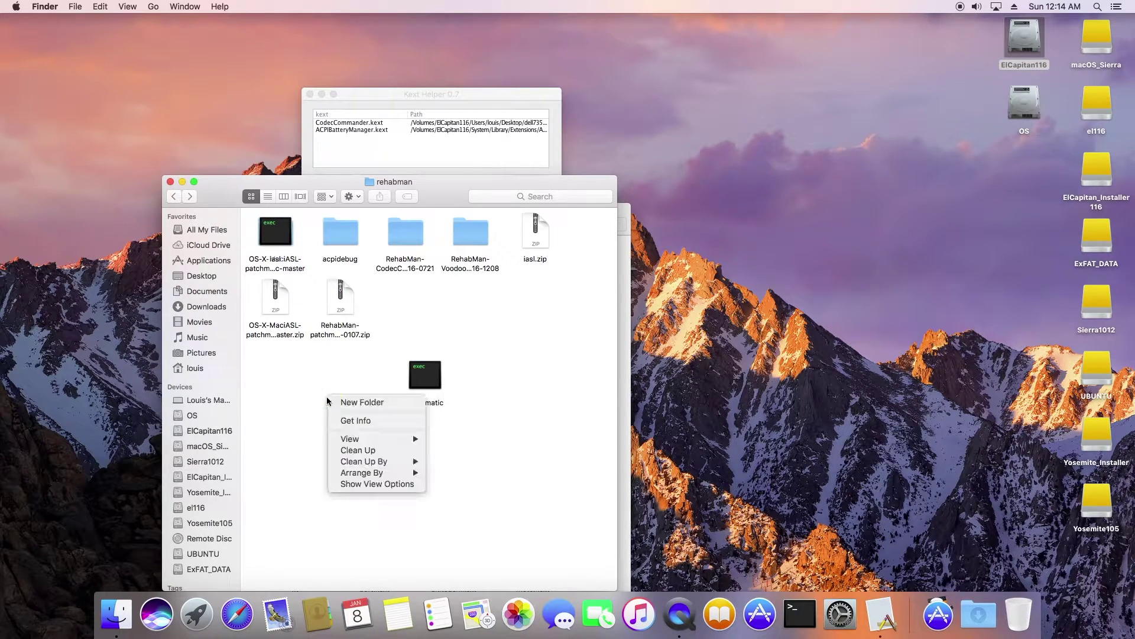
click(447, 471)
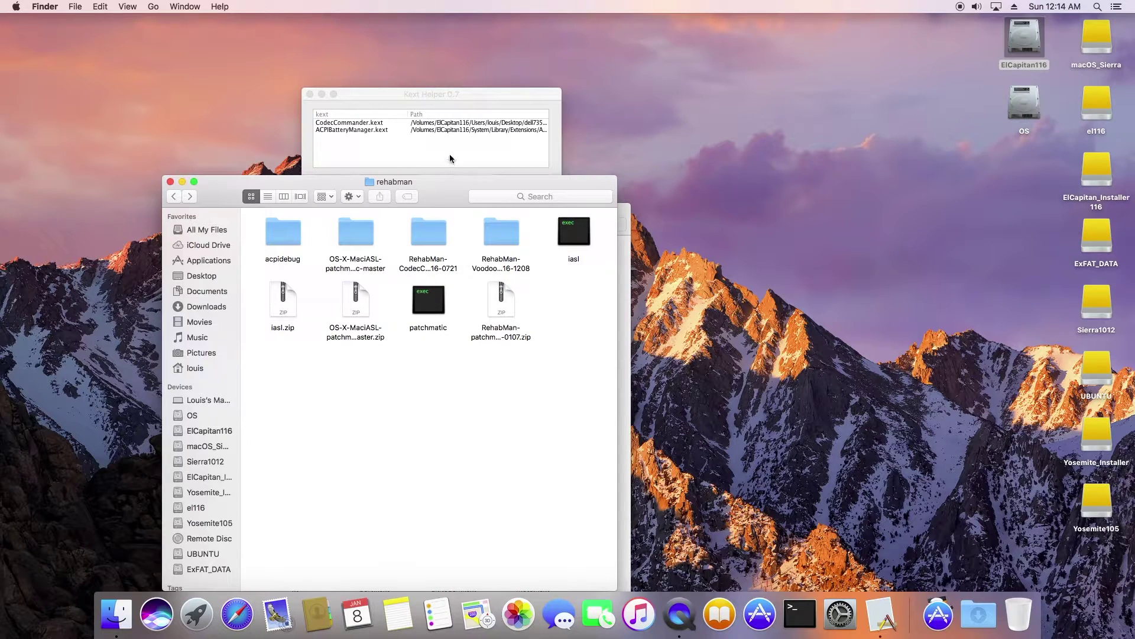
Easy Install CodecCommander.kext, then add NullEthernet.kext to the emptied list.
click(469, 92)
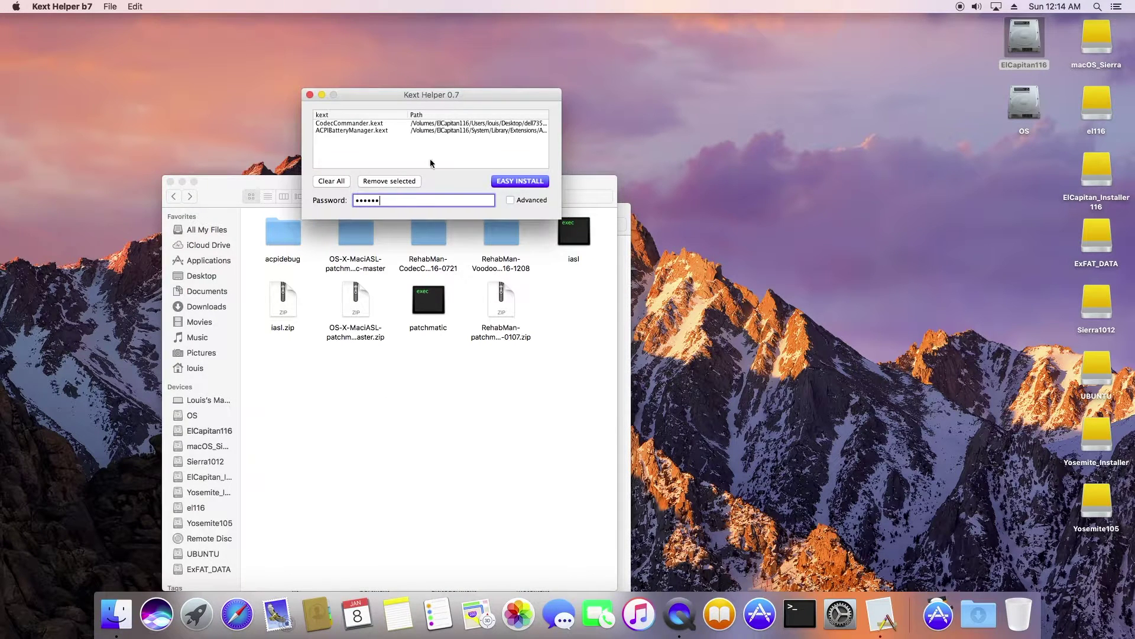
click(520, 181)
click(670, 178)
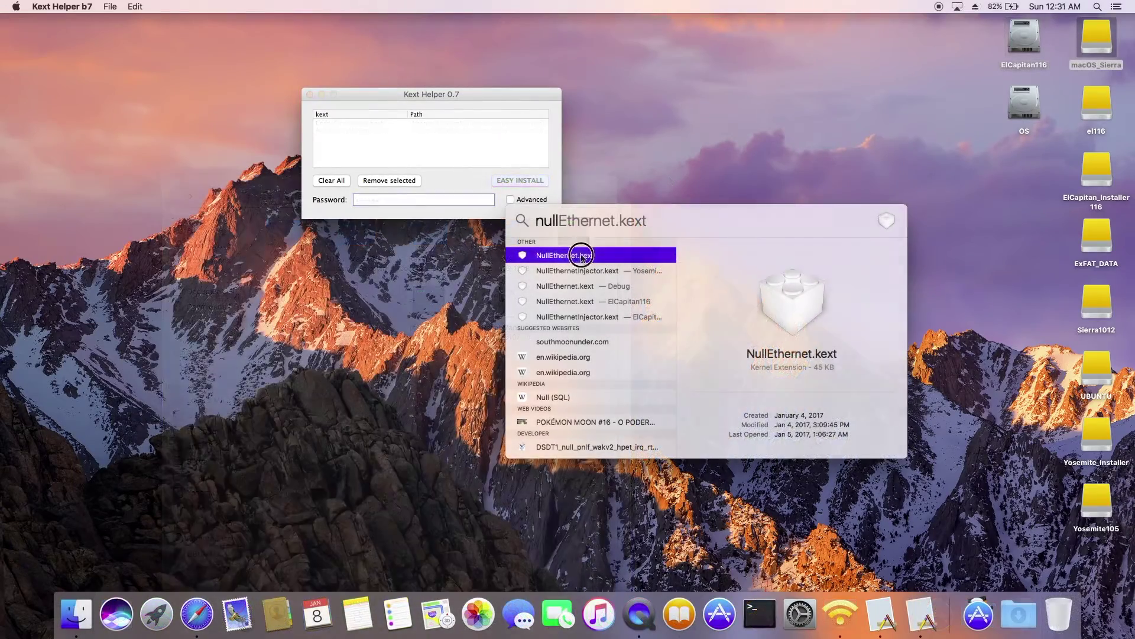
drag(581, 257, 488, 143)
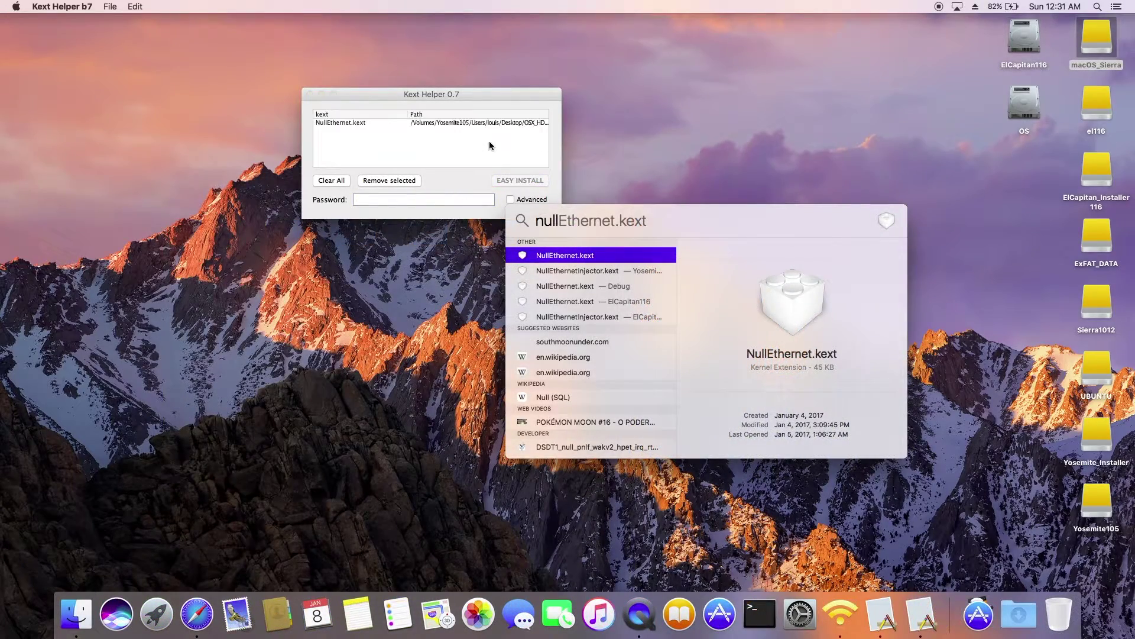
Add NullEthernetInjector.kext, Easy Install it with NullEthernet.kext using the password, and close Kext Helper.
click(566, 273)
drag(564, 275, 439, 150)
click(435, 200)
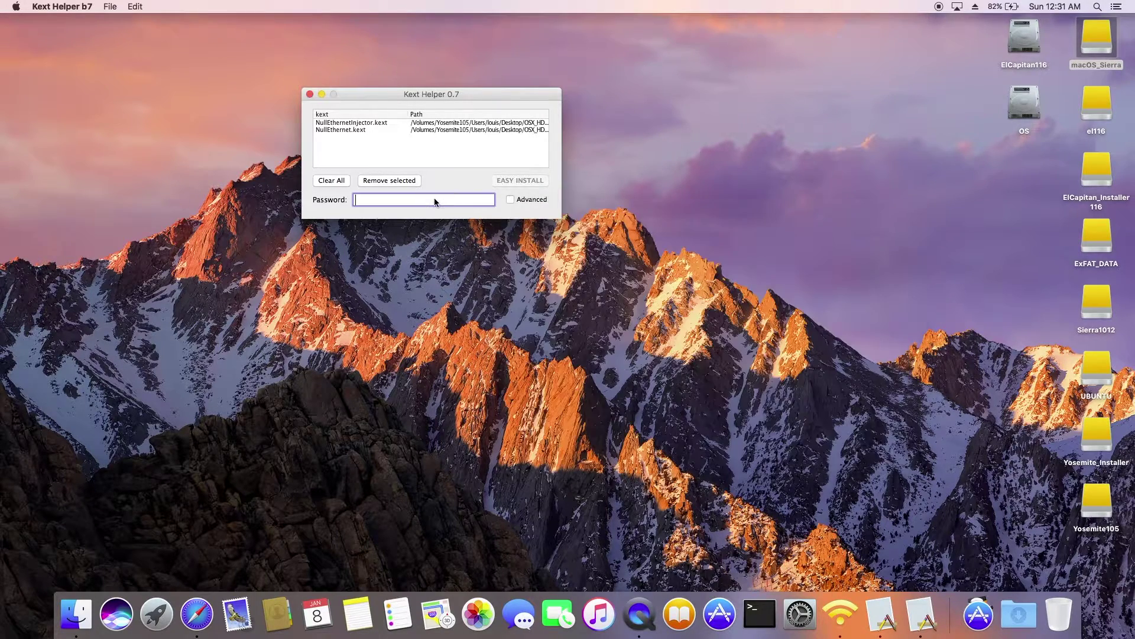
text(••••)
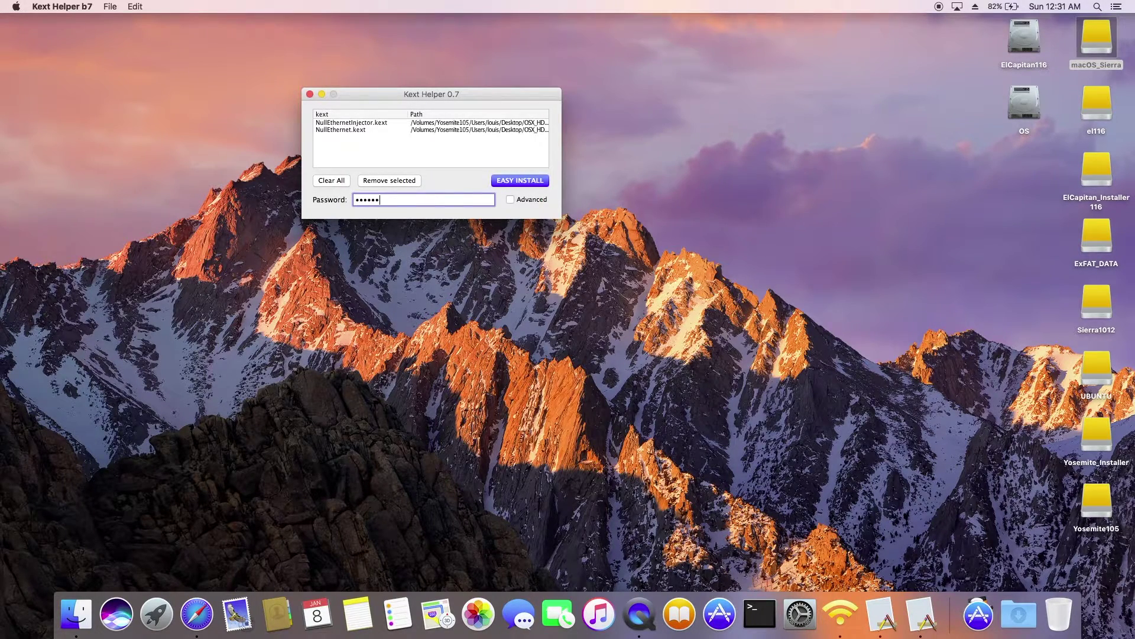
click(513, 181)
click(670, 183)
click(669, 181)
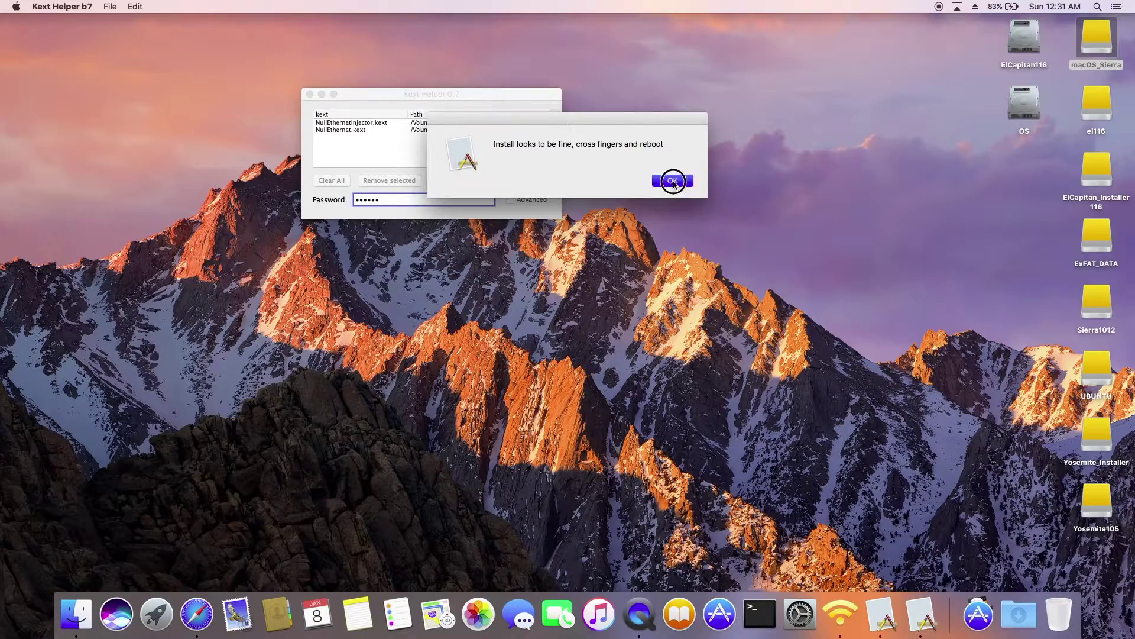
click(310, 94)
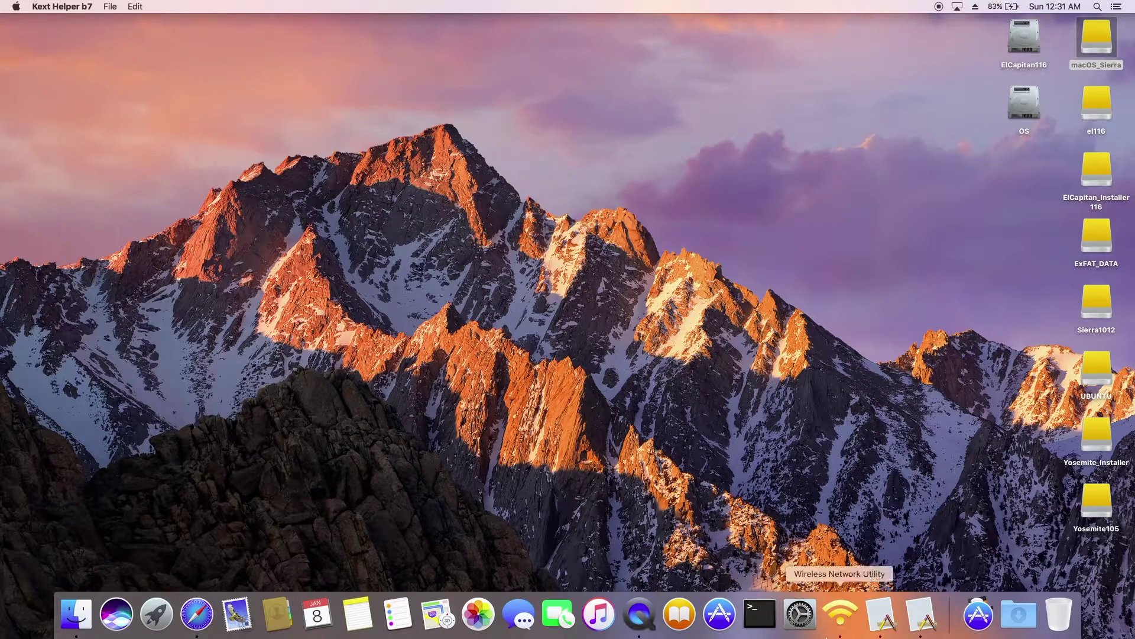
click(799, 614)
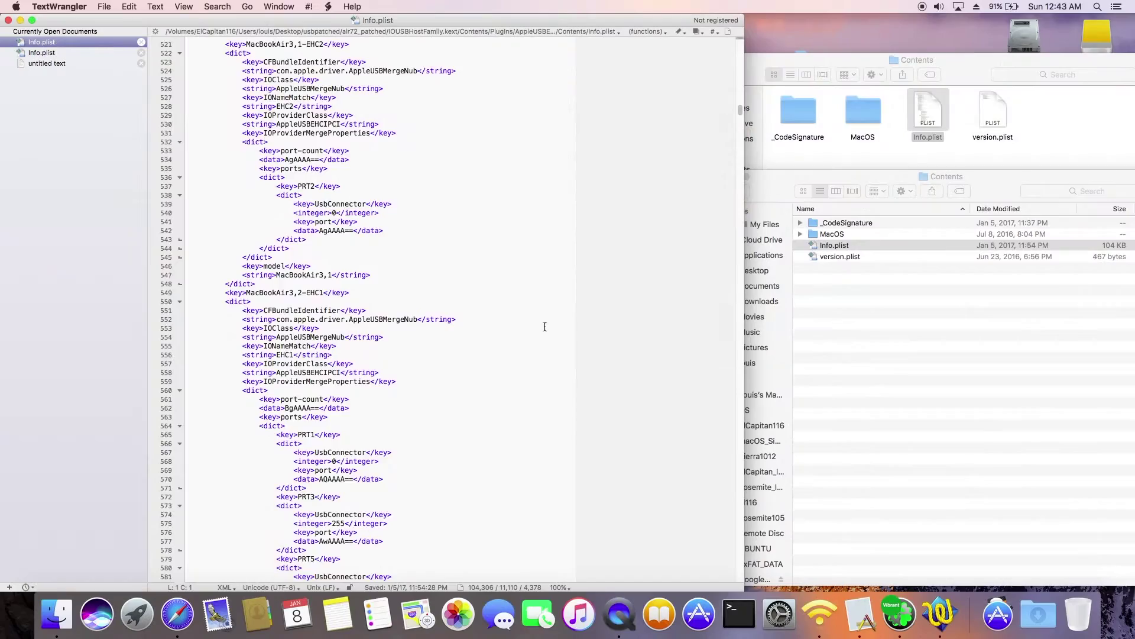
Select the whole MacBookAir7,2-EHC1 entry block in the first Info.plist.
scroll(544, 326, down, 2)
scroll(545, 327, down, 20)
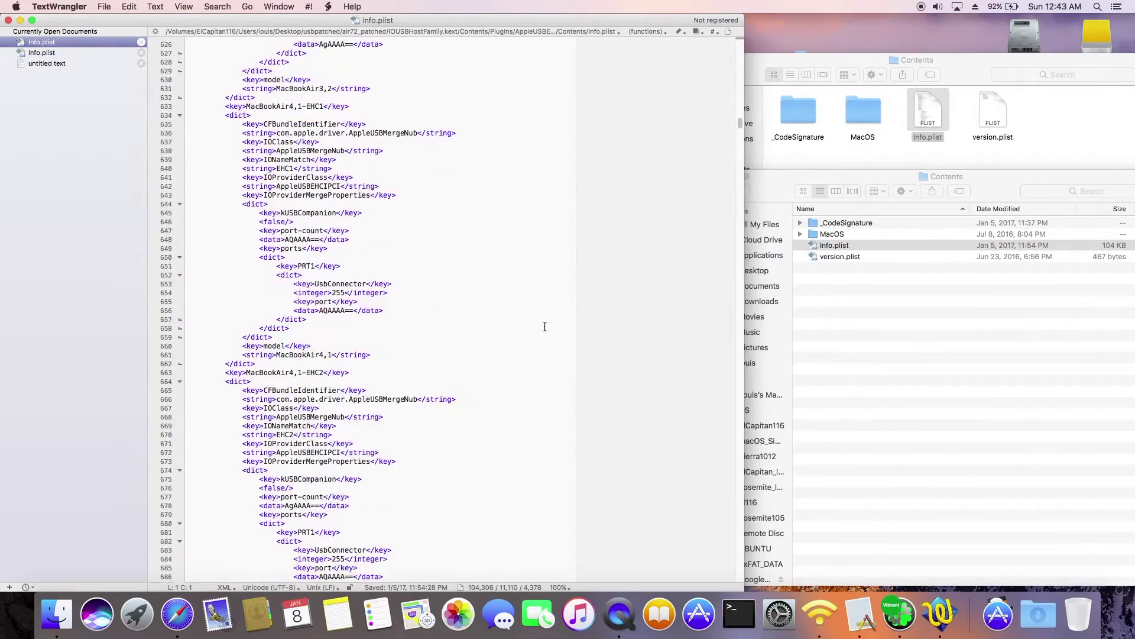
scroll(544, 327, down, 12)
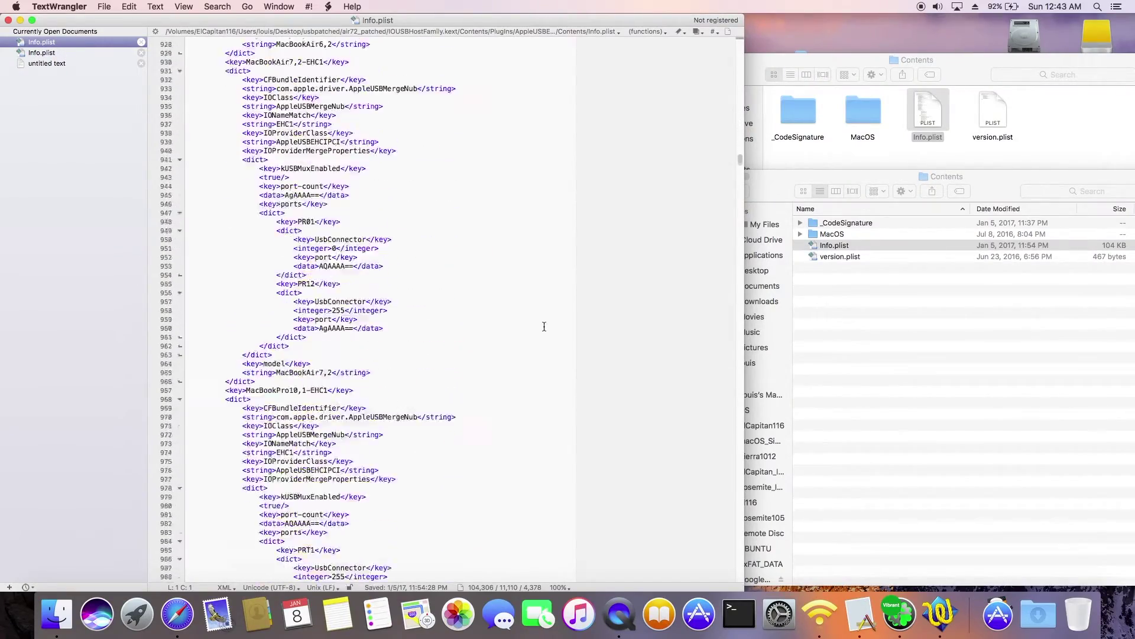
drag(221, 157, 300, 478)
key(super+c)
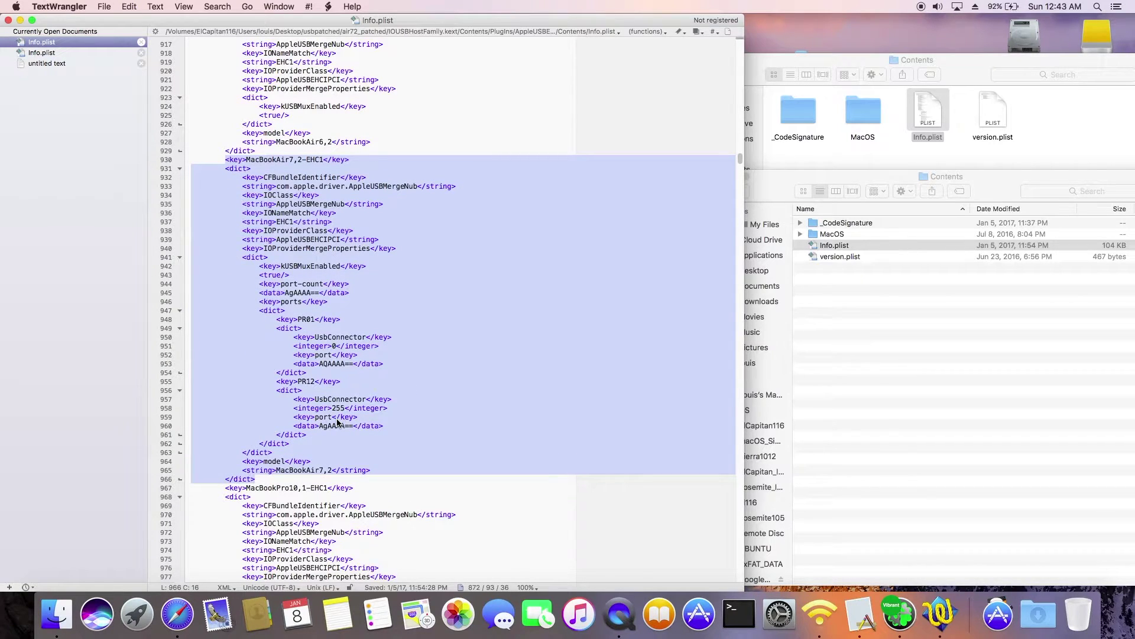
Paste the MacBookAir7,2-EHC1 block after the MacBookAir6,2 entry in the EHCI Info.plist and save.
click(44, 53)
key(super+f)
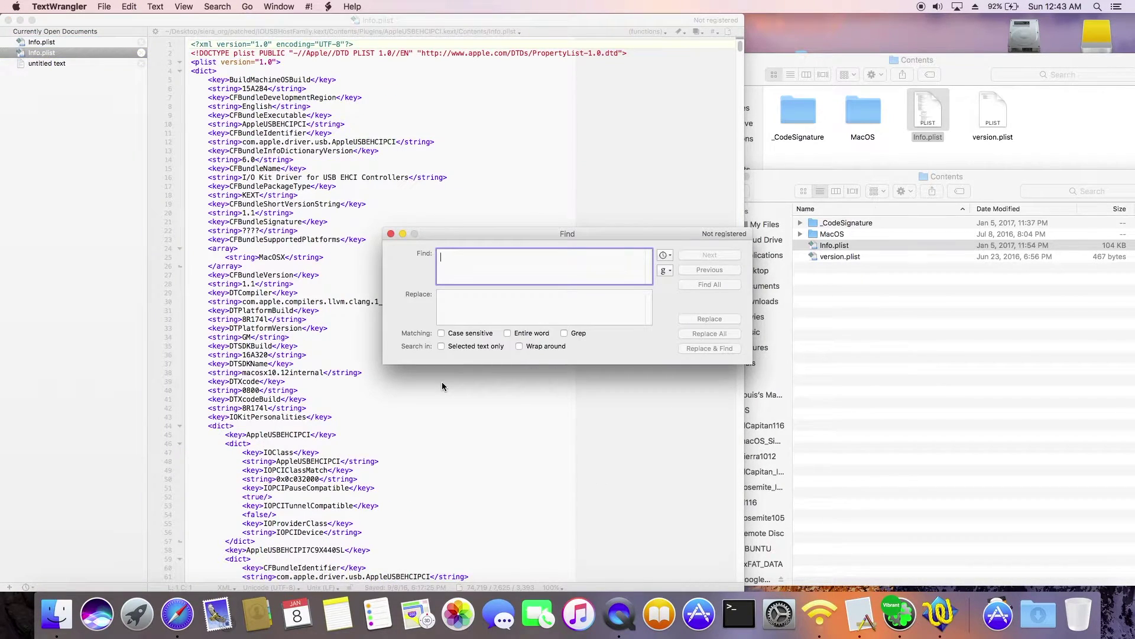
text(6,2)
key(Return)
click(273, 329)
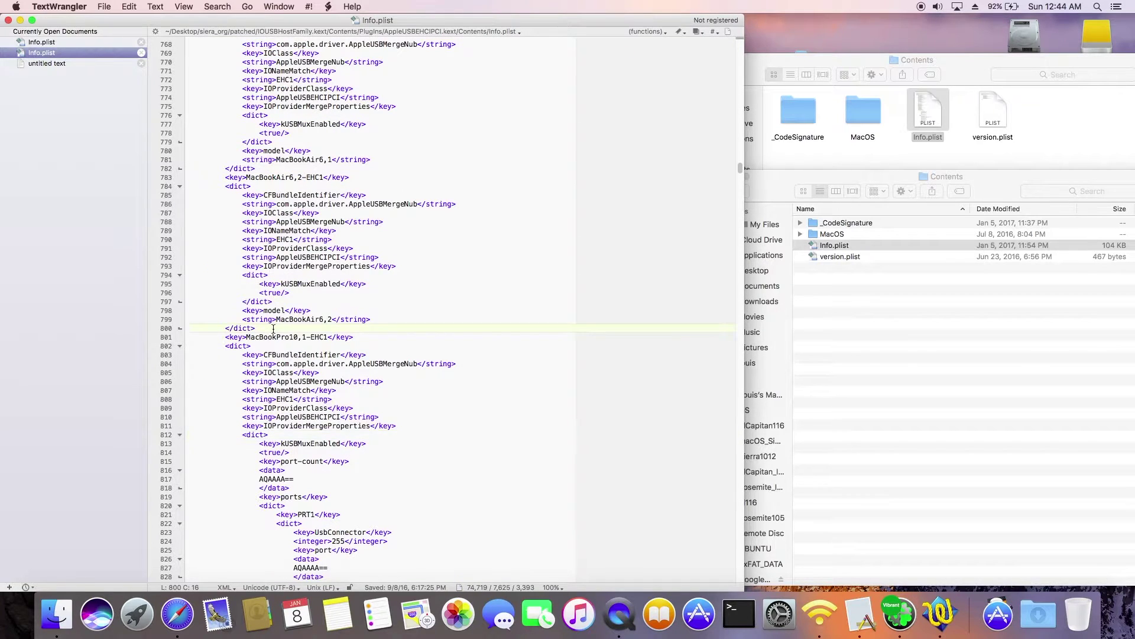
key(Return)
key(super+v)
scroll(437, 353, down, 3)
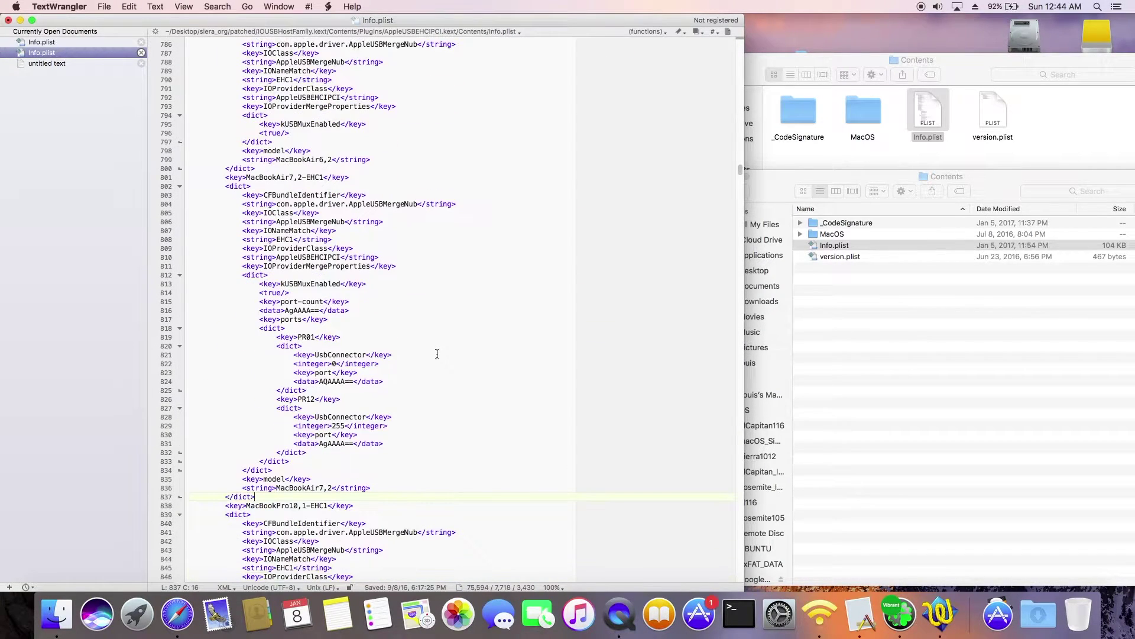
key(super+s)
click(9, 20)
Confirm closing all TextWrangler documents and browse AppleUSBXHCIPCI.kext's package contents.
click(475, 115)
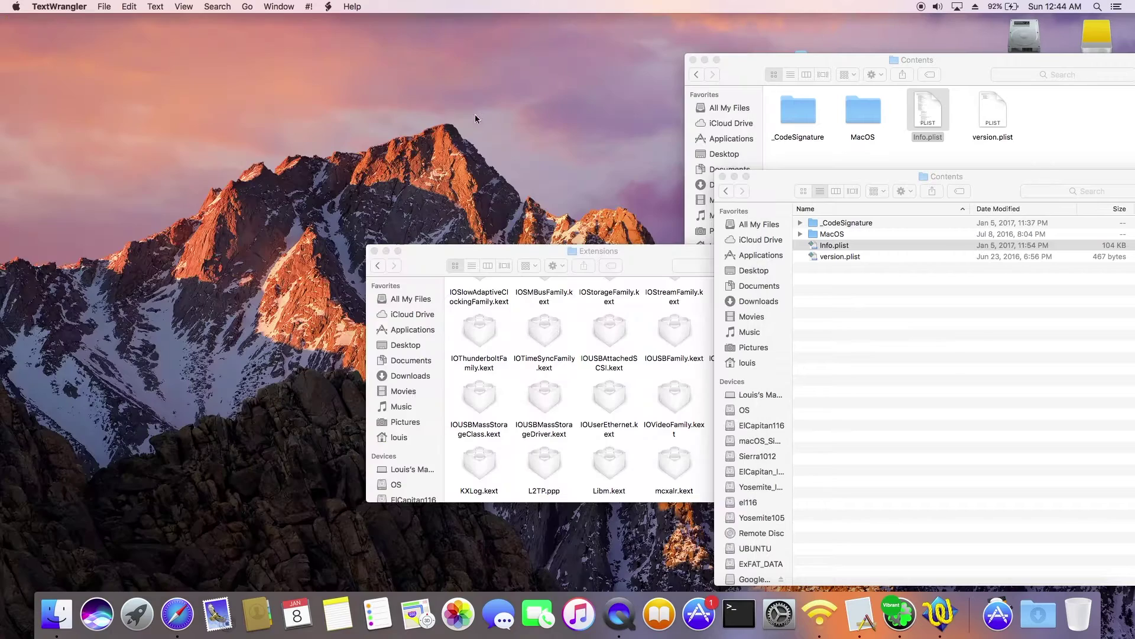
click(726, 192)
click(726, 192)
click(887, 349)
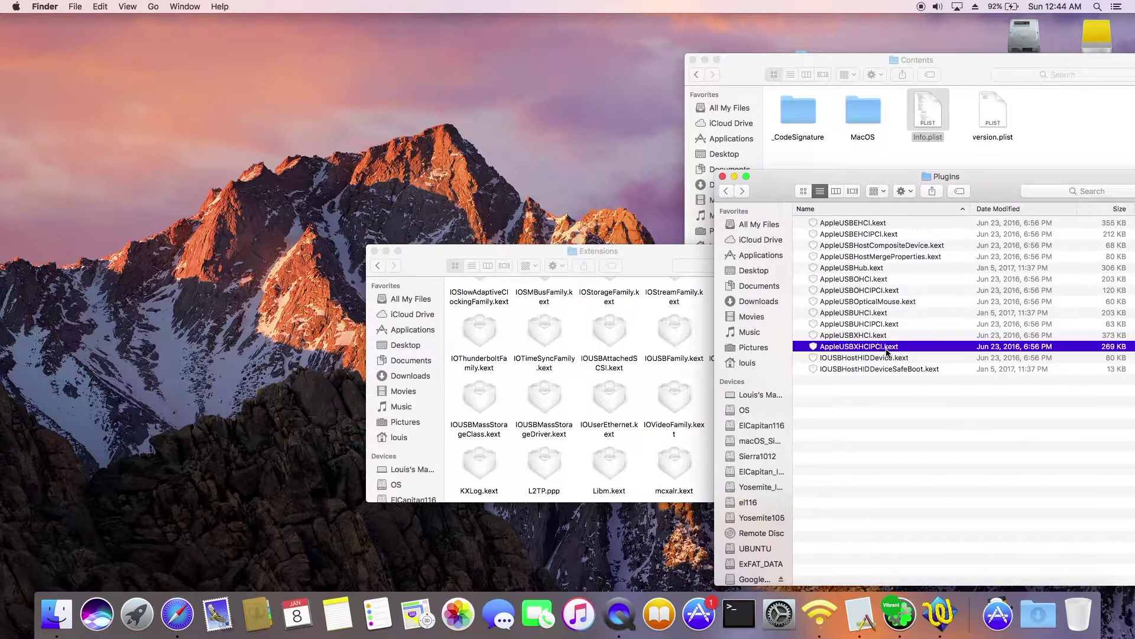
right_click(890, 349)
click(922, 362)
click(801, 223)
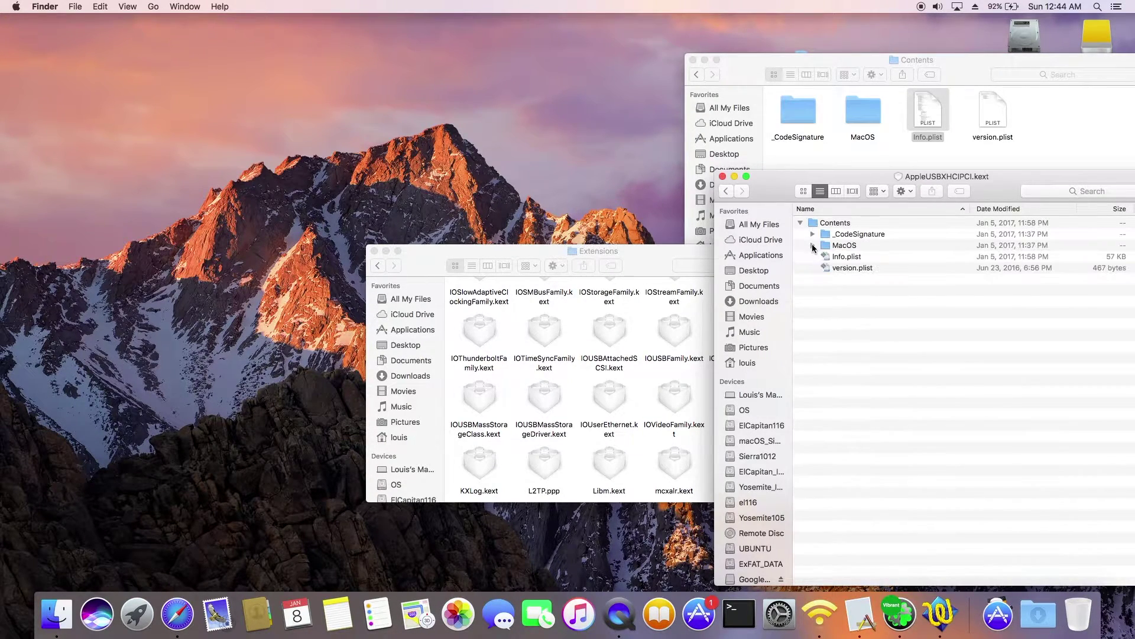
click(813, 245)
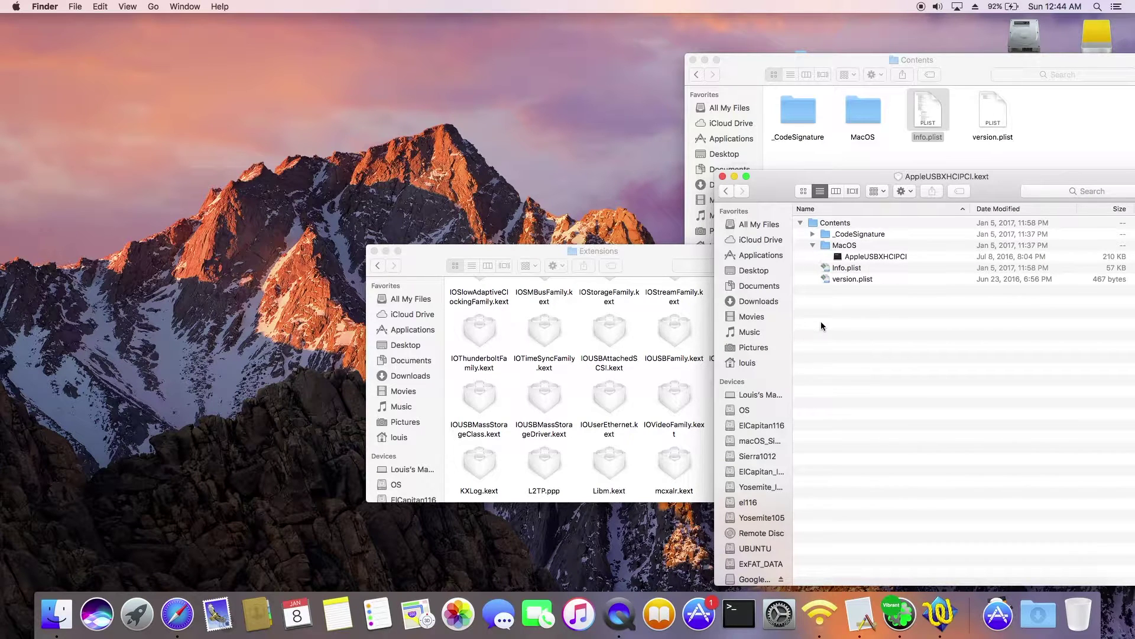
click(813, 245)
Open AppleUSBXHCIPCI.kext's Contents/Info.plist in TextWrangler.
click(726, 191)
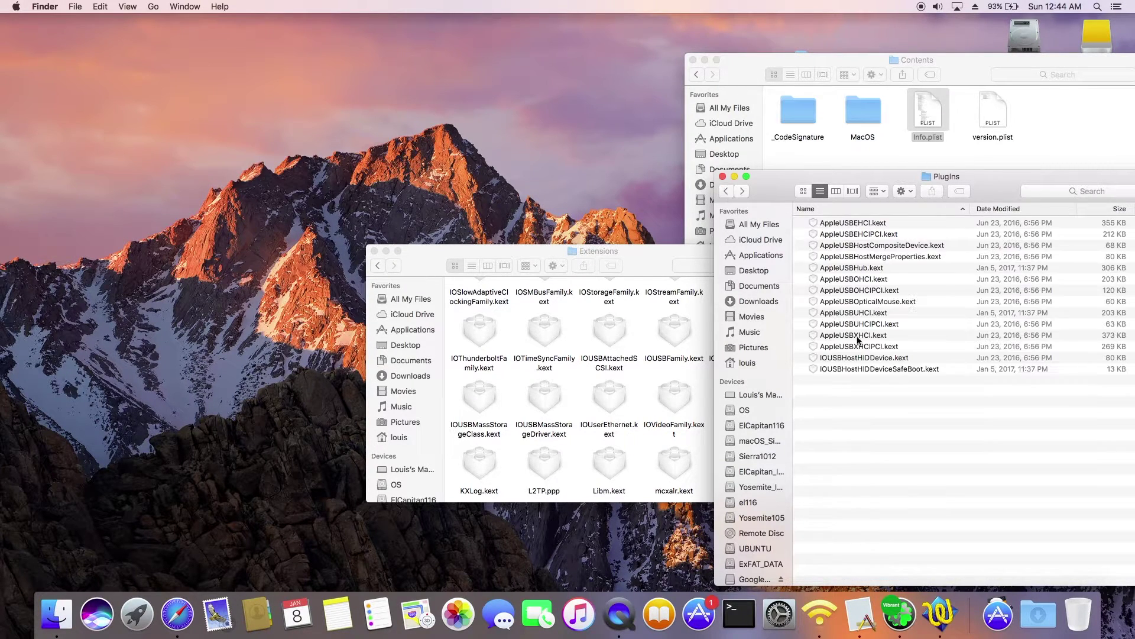
right_click(870, 352)
click(897, 366)
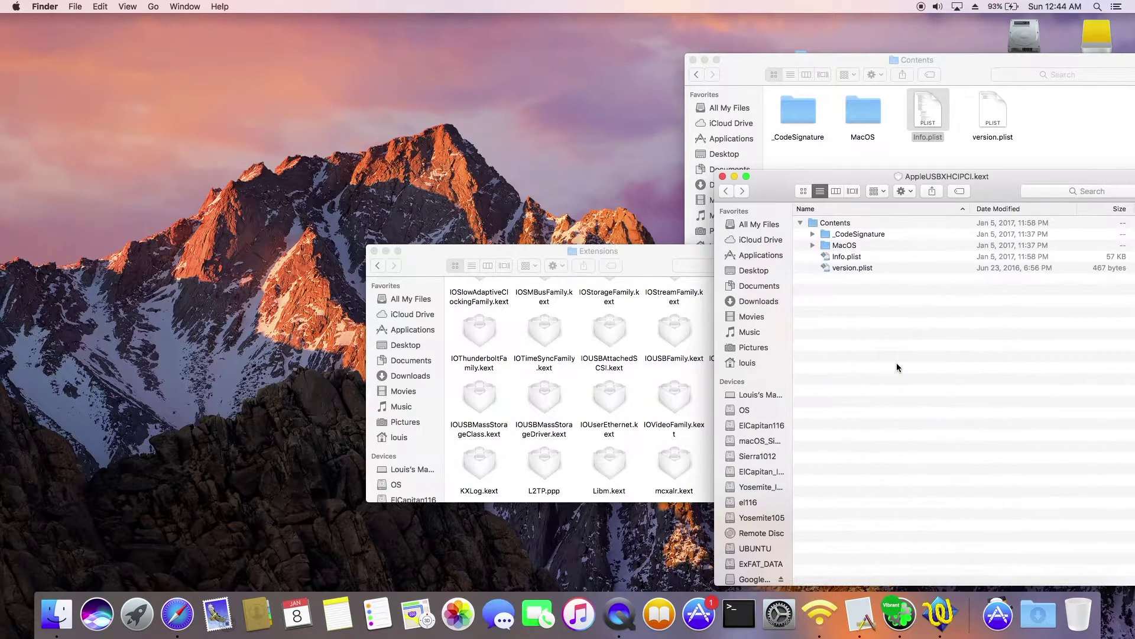
click(813, 245)
click(813, 244)
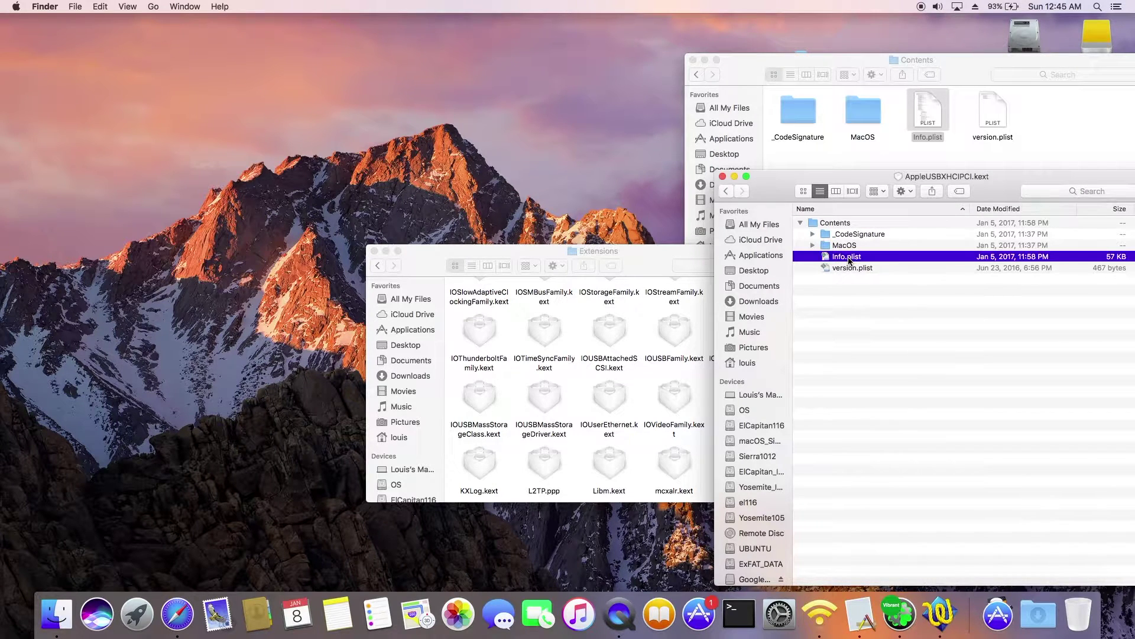
double_click(848, 257)
Show the second AppleUSBXHCIPCI.kext's package contents and select its Contents/Info.plist.
click(696, 74)
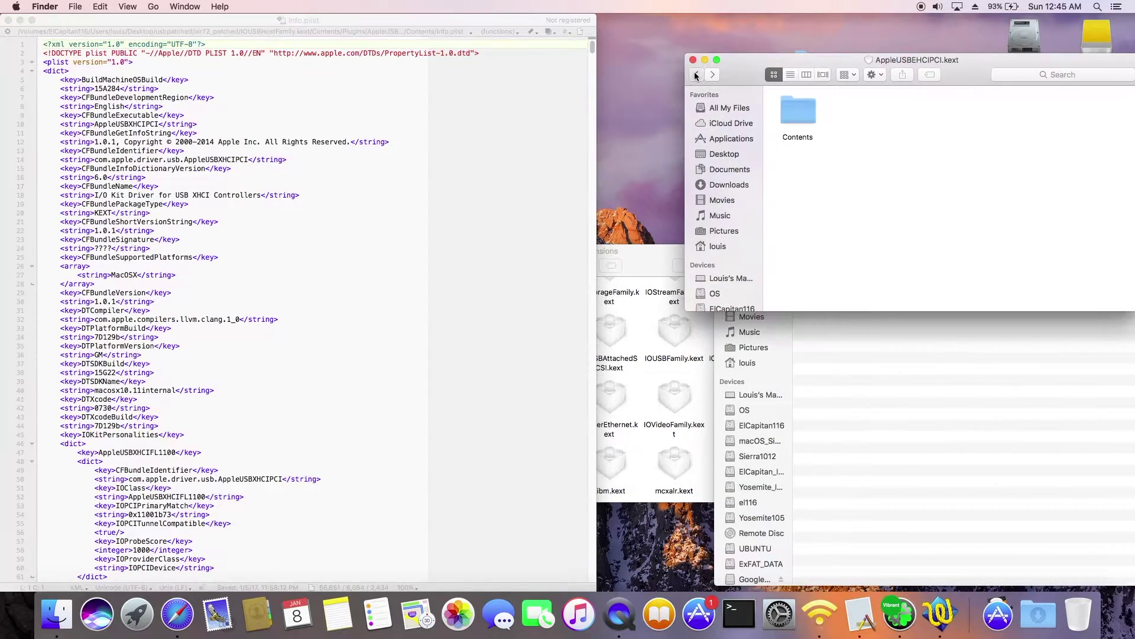
click(696, 74)
right_click(993, 244)
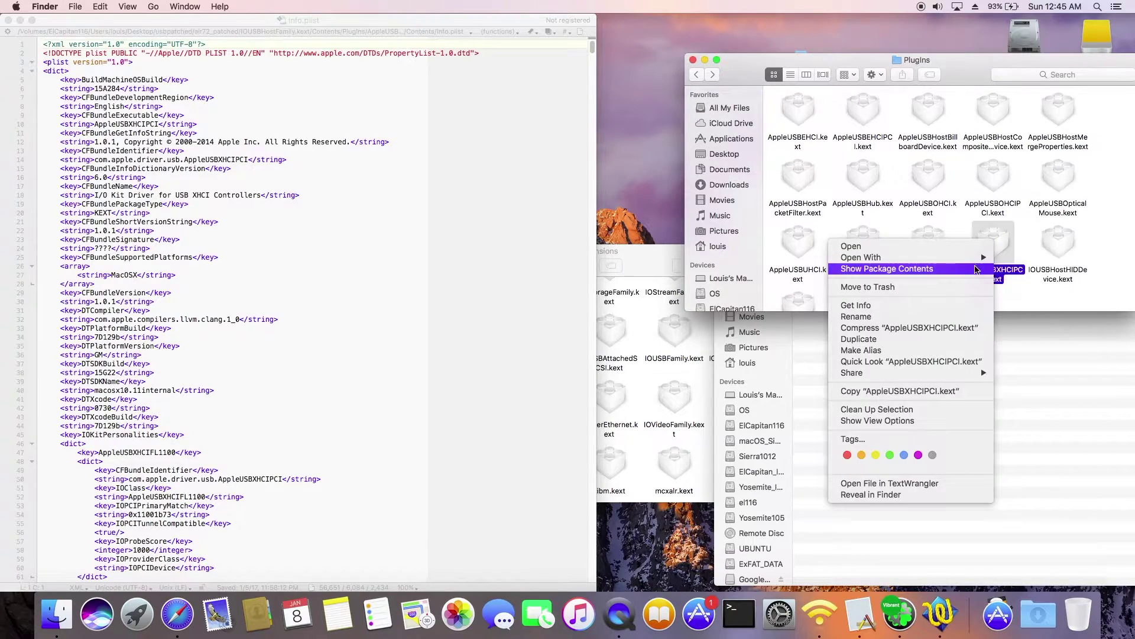
click(881, 269)
double_click(800, 118)
click(928, 137)
In the other Info.plist copy, find the MacBookAir7,2-XHC1 entry by searching '7,2' and copy it.
double_click(928, 136)
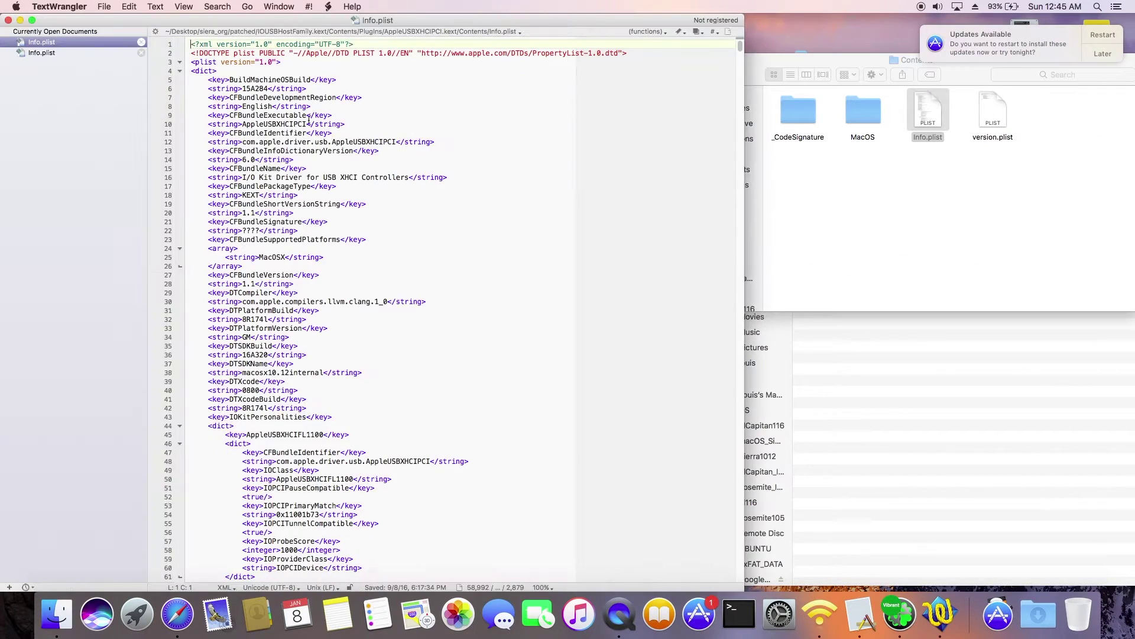
click(60, 54)
scroll(272, 294, down, 5)
scroll(273, 294, down, 10)
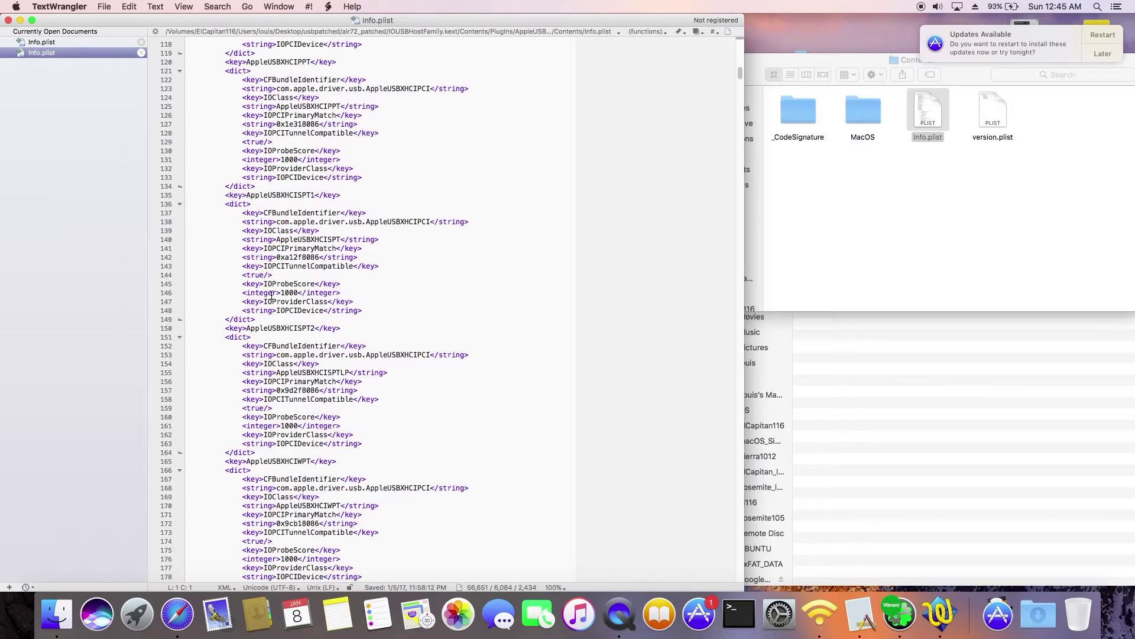
key(super+f)
text(7,2)
key(Return)
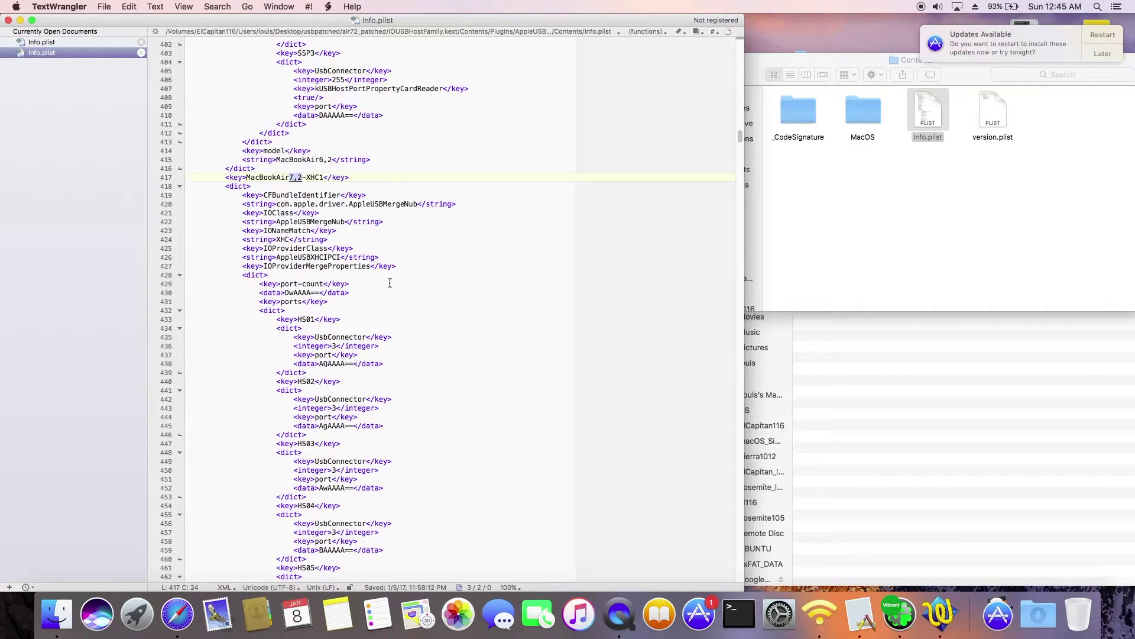
drag(220, 176, 359, 487)
key(super+alt+Up)
Paste the copied entry over the patched Info.plist's MacBookAir7,2 entry, then save and close.
key(super+f)
key(Return)
drag(225, 177, 321, 514)
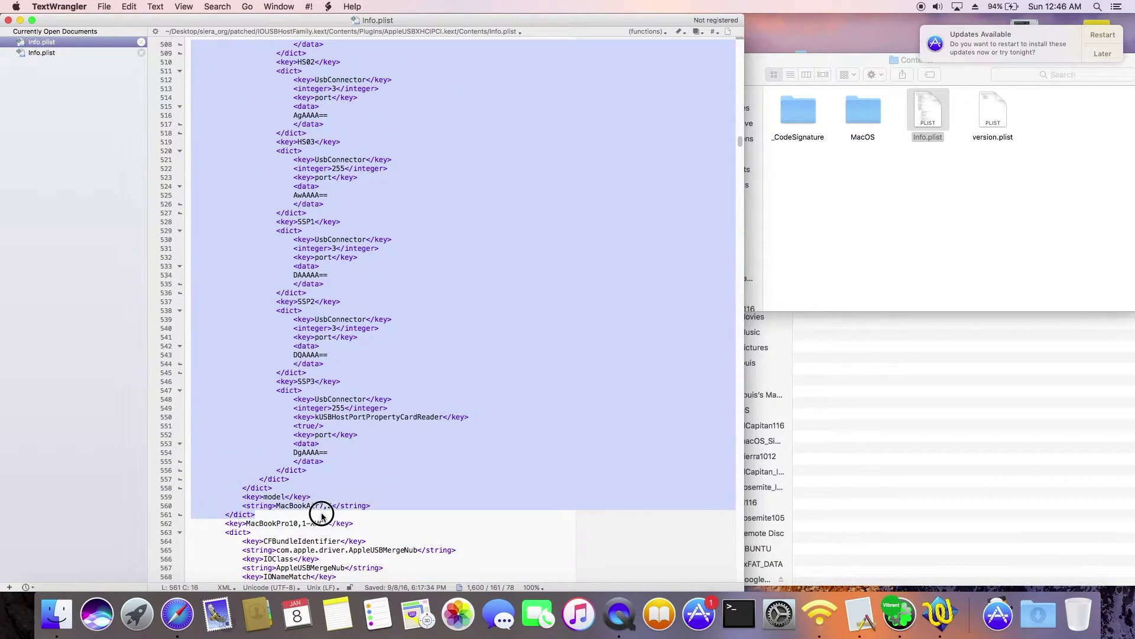
key(super+v)
key(super+s)
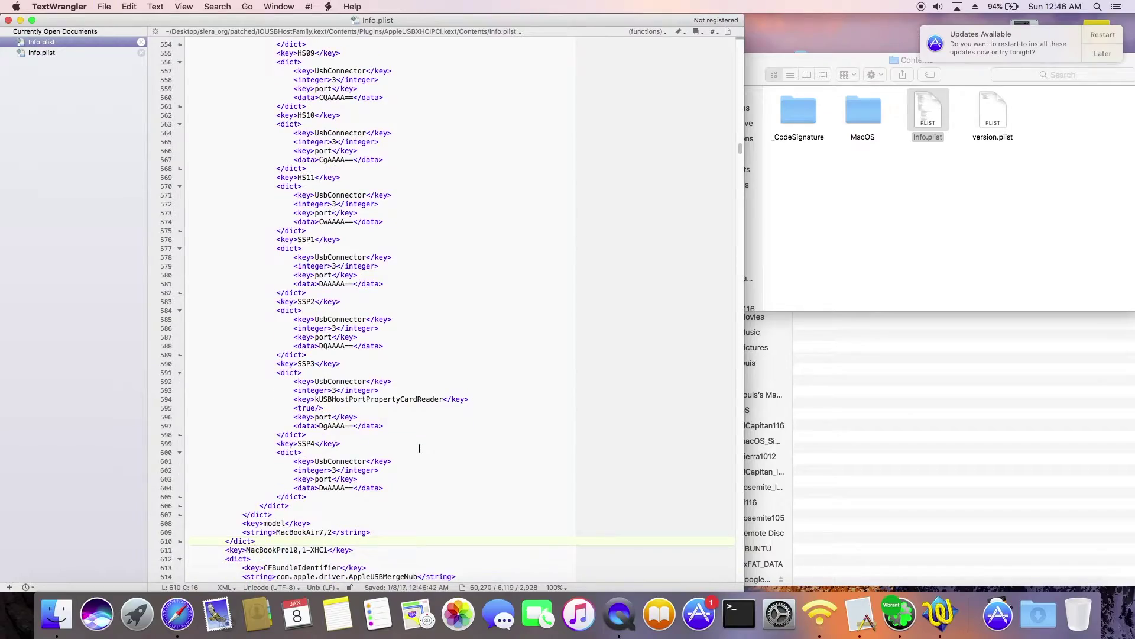
click(9, 20)
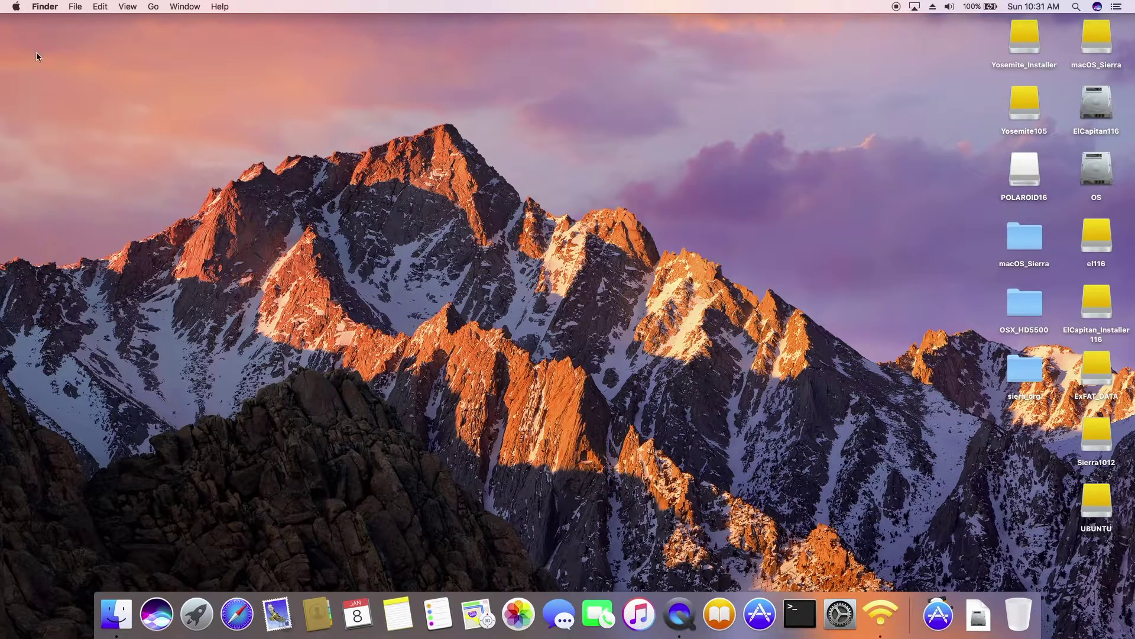
Open System Report from About This Mac to show the MacBookAir7,2 Hardware Overview.
click(16, 7)
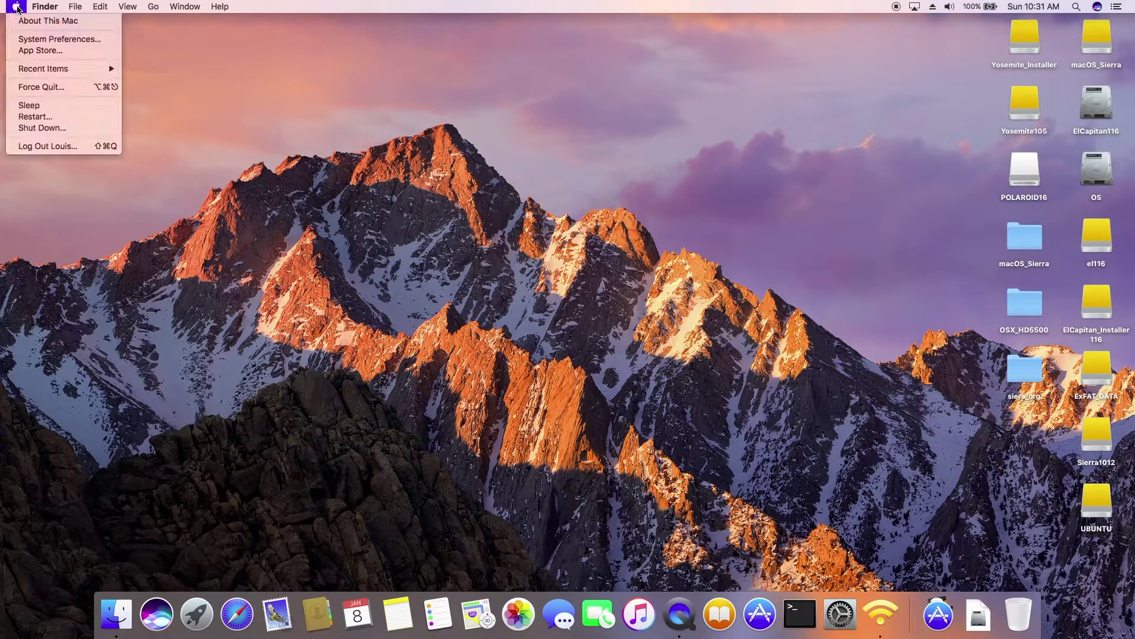
click(22, 22)
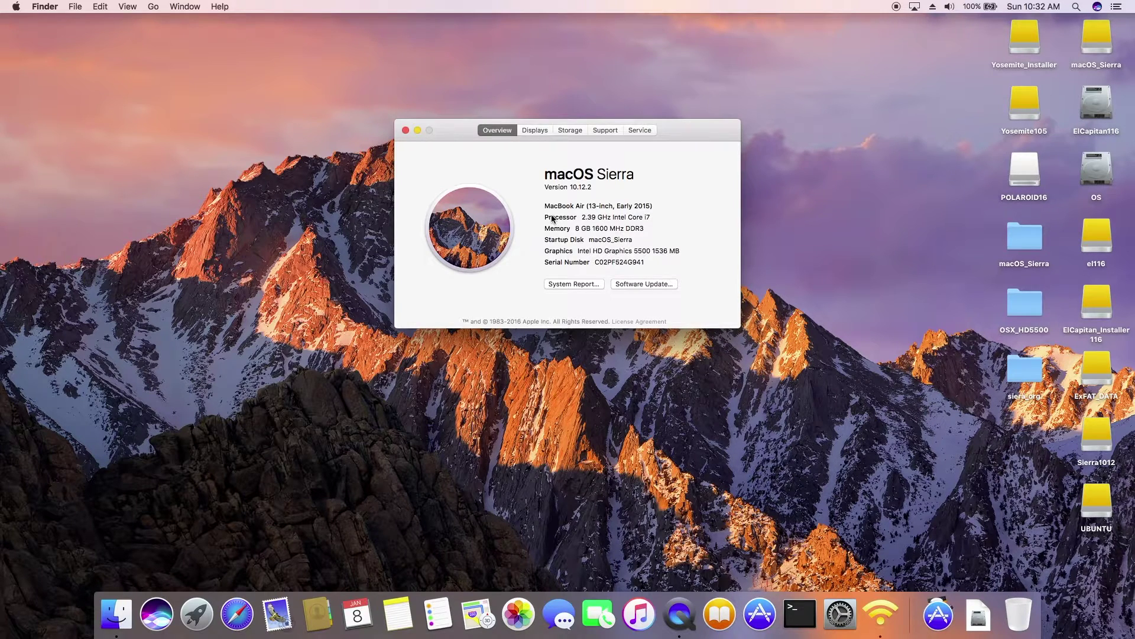
click(569, 285)
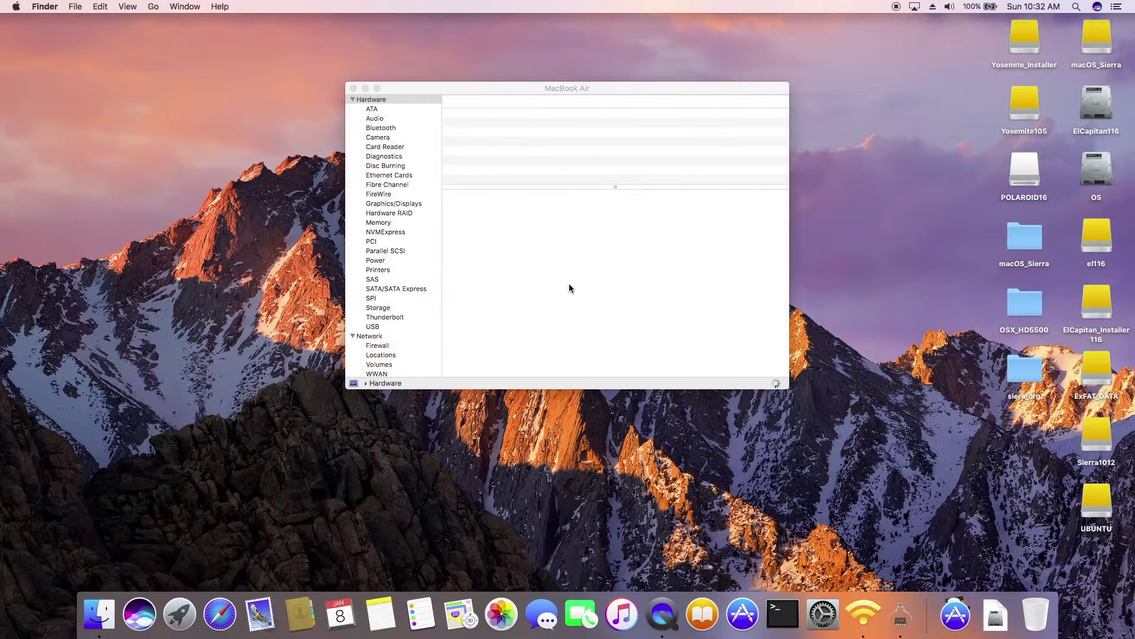
Review the Audio, Bluetooth, Camera and Card Reader reports, then select the POLAROID16 card on the desktop.
click(376, 119)
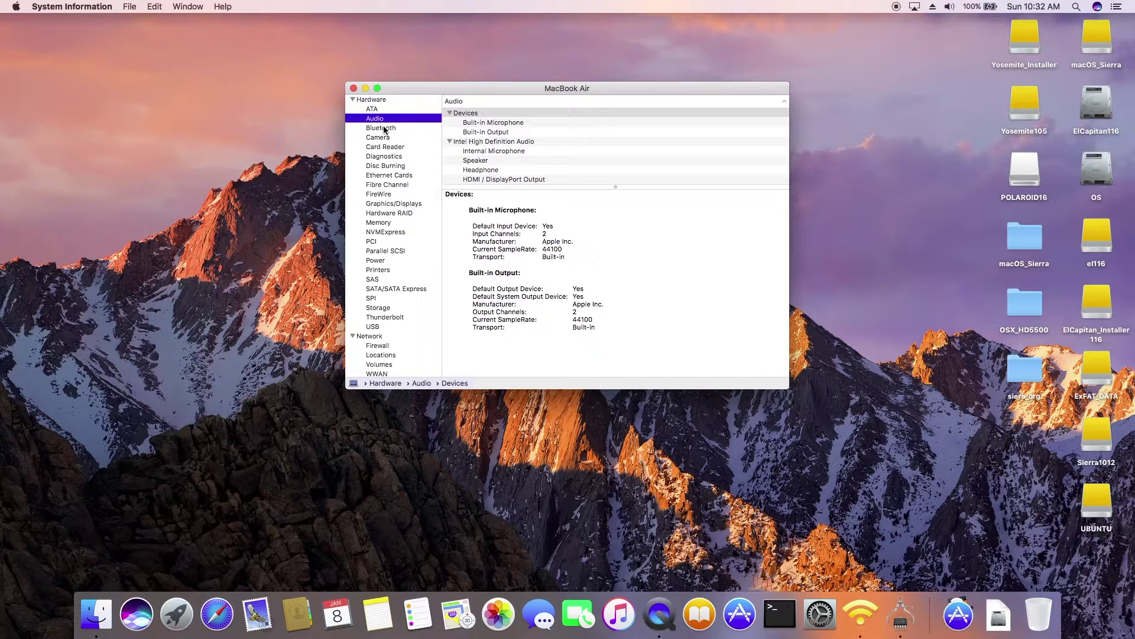
click(384, 129)
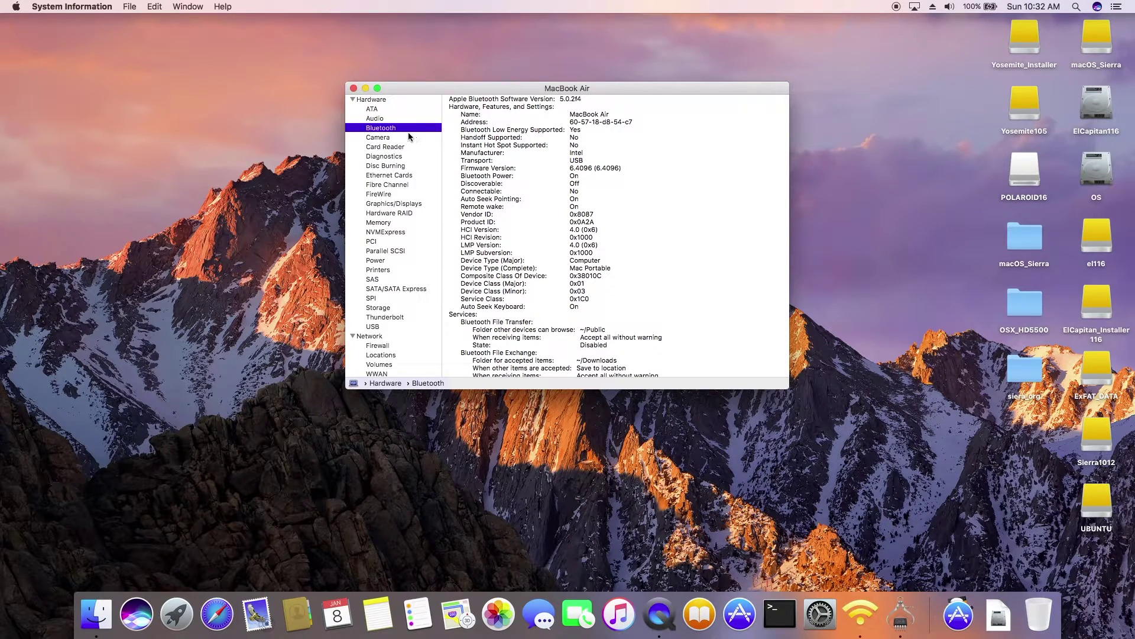
click(378, 138)
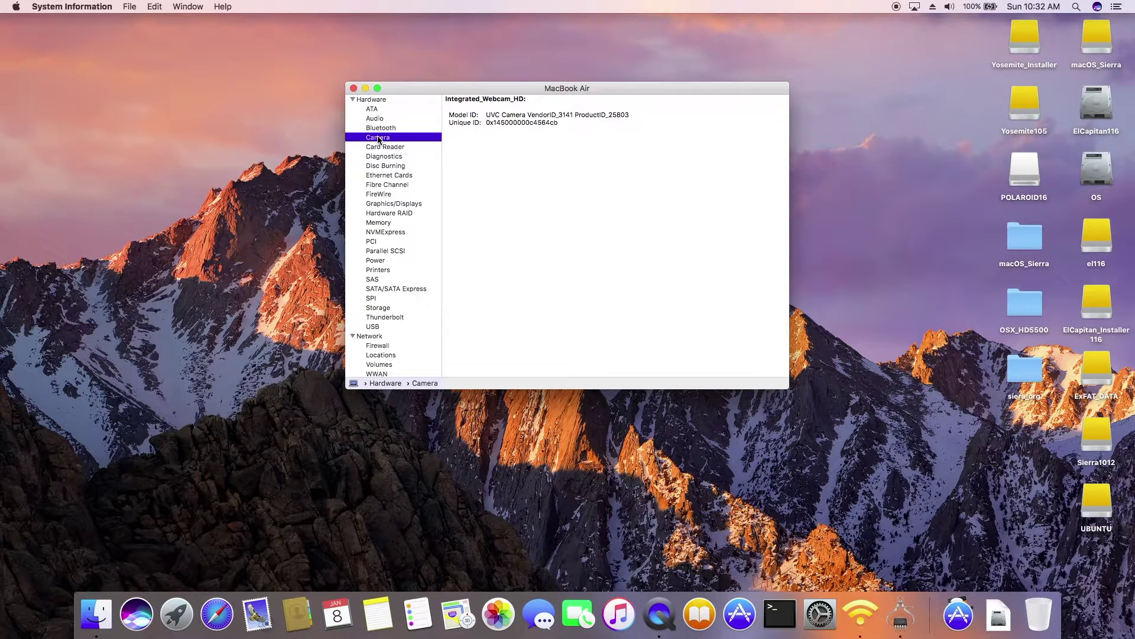
click(393, 148)
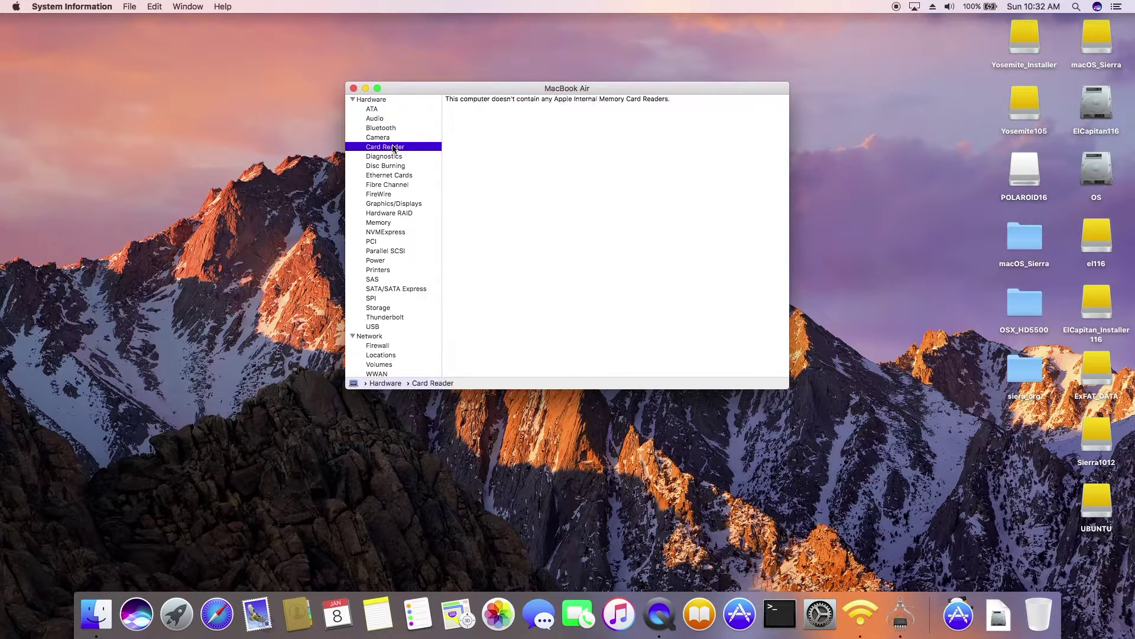
click(1027, 170)
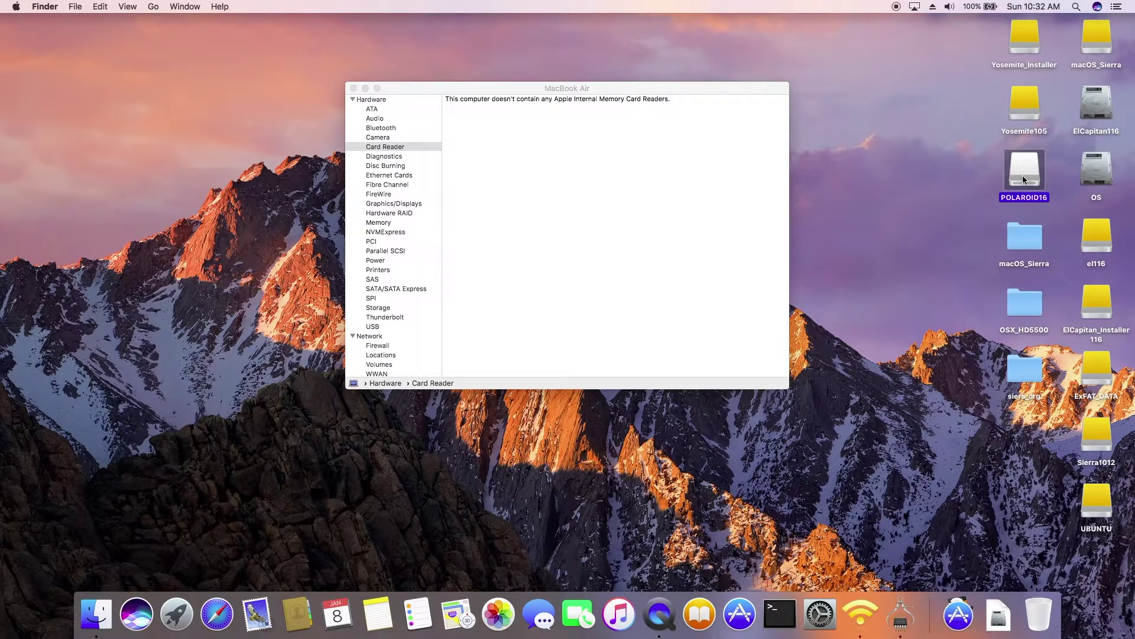
double_click(1025, 179)
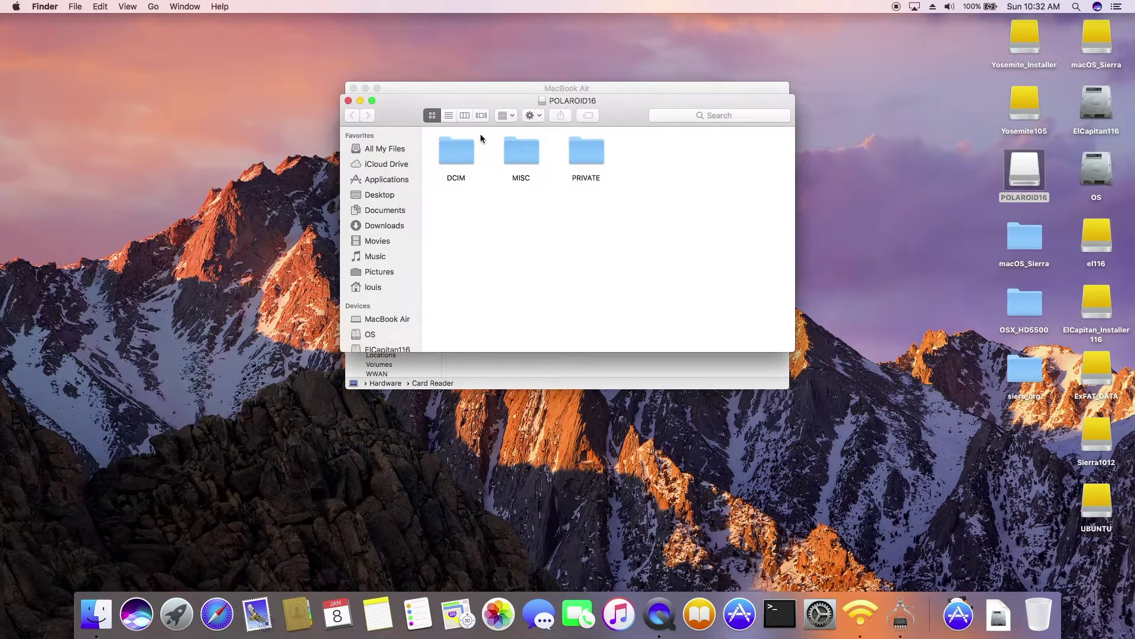
double_click(463, 153)
double_click(463, 152)
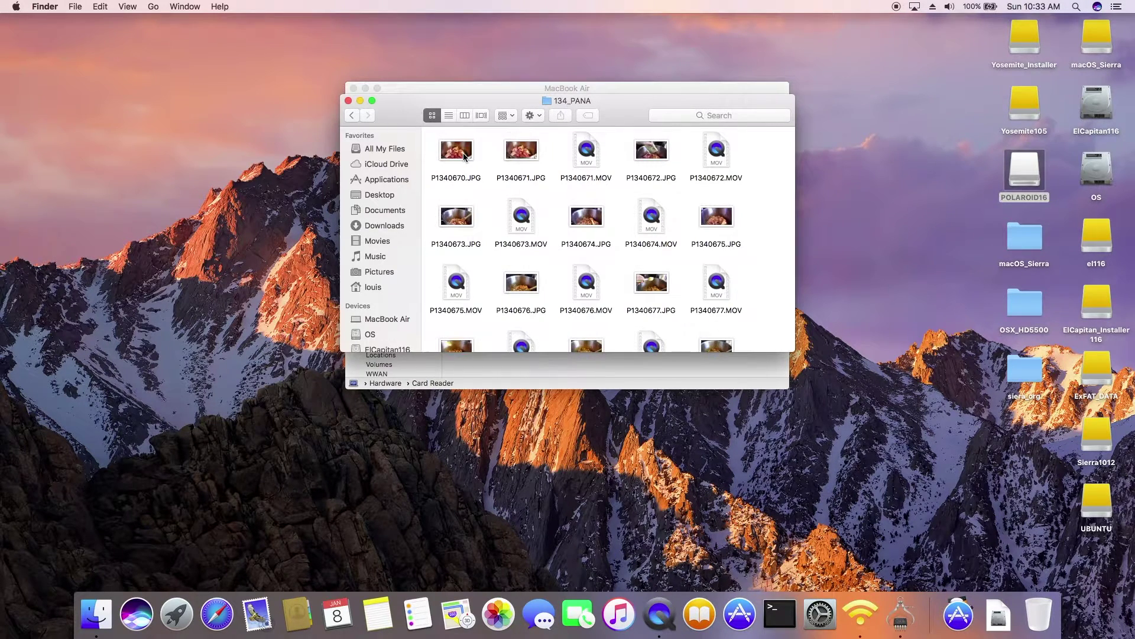
click(348, 100)
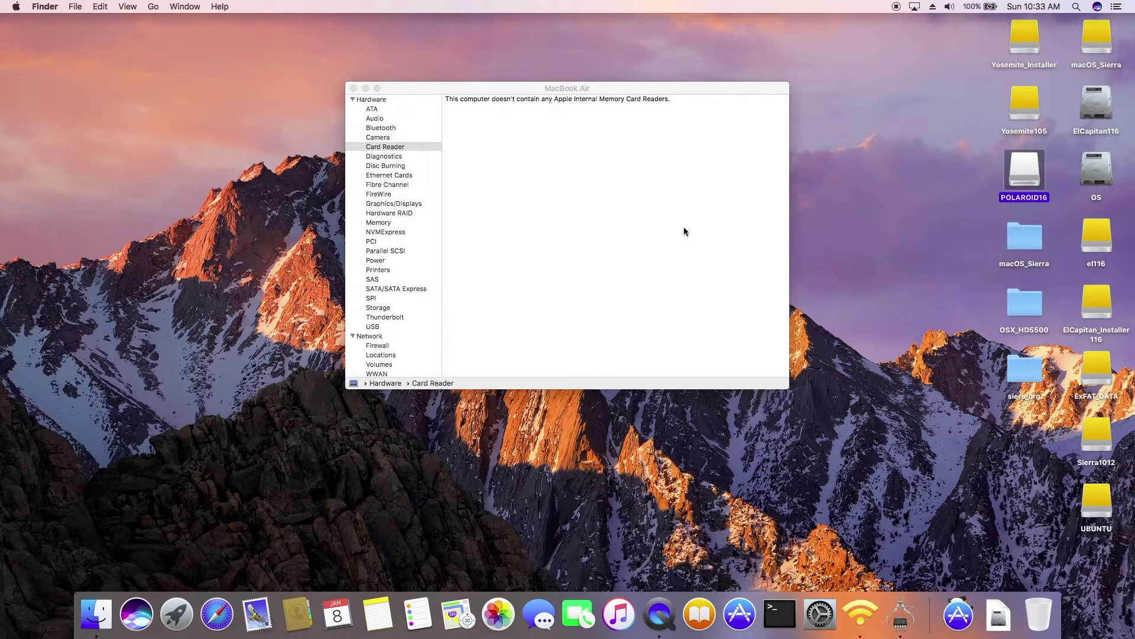
click(389, 161)
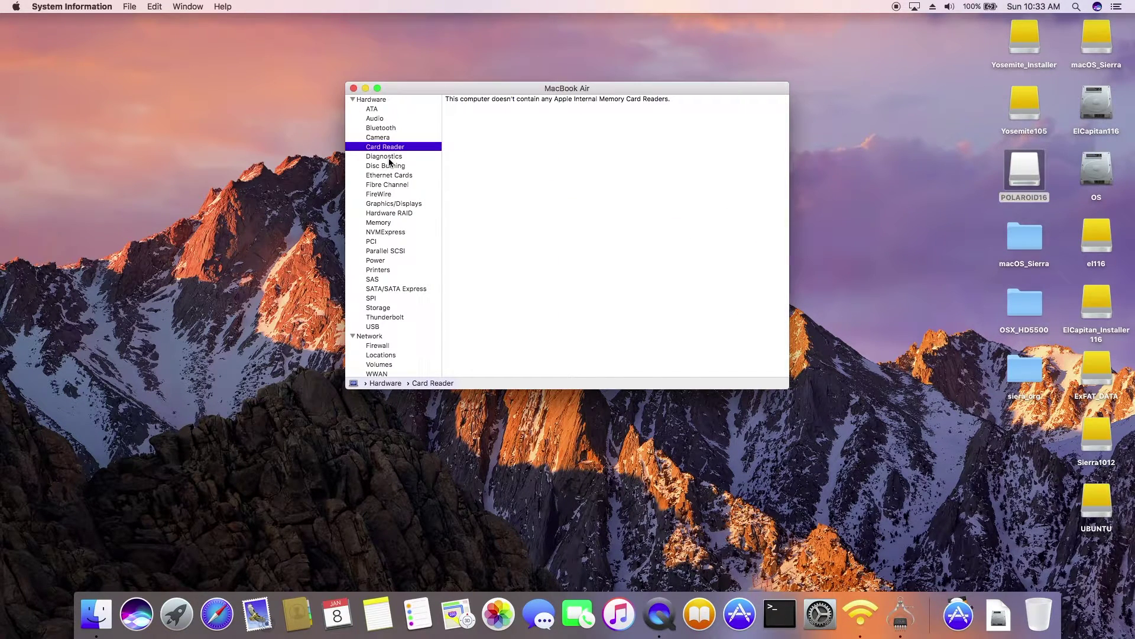
Show the Ethernet Cards report (no PCI Ethernet cards) and launch IORegistryExplorer from Applications.
click(381, 176)
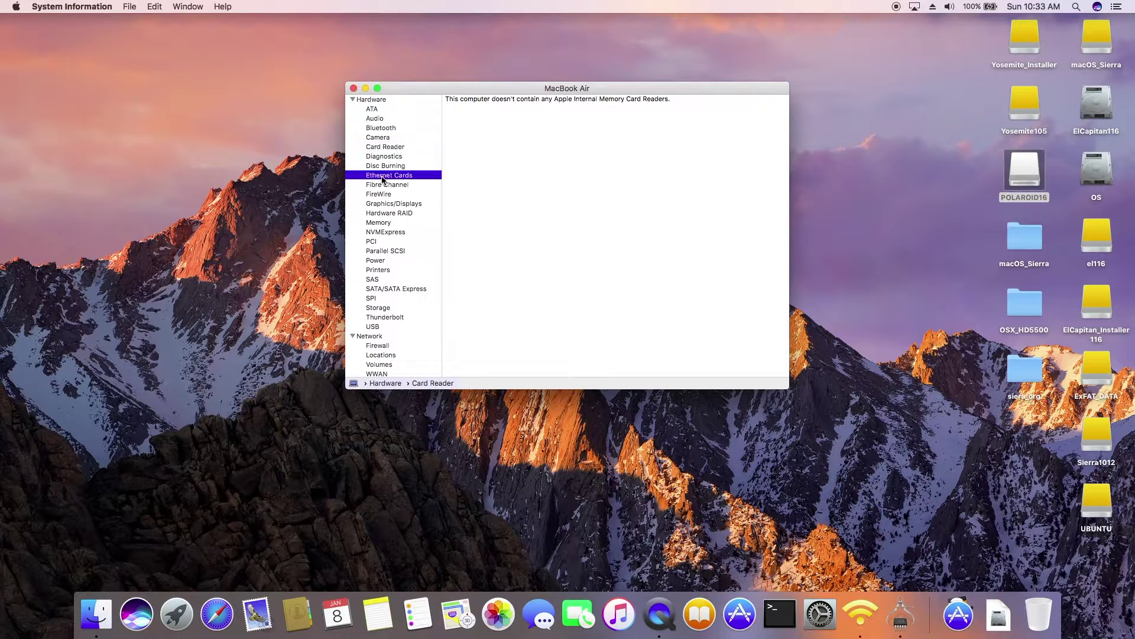
click(957, 615)
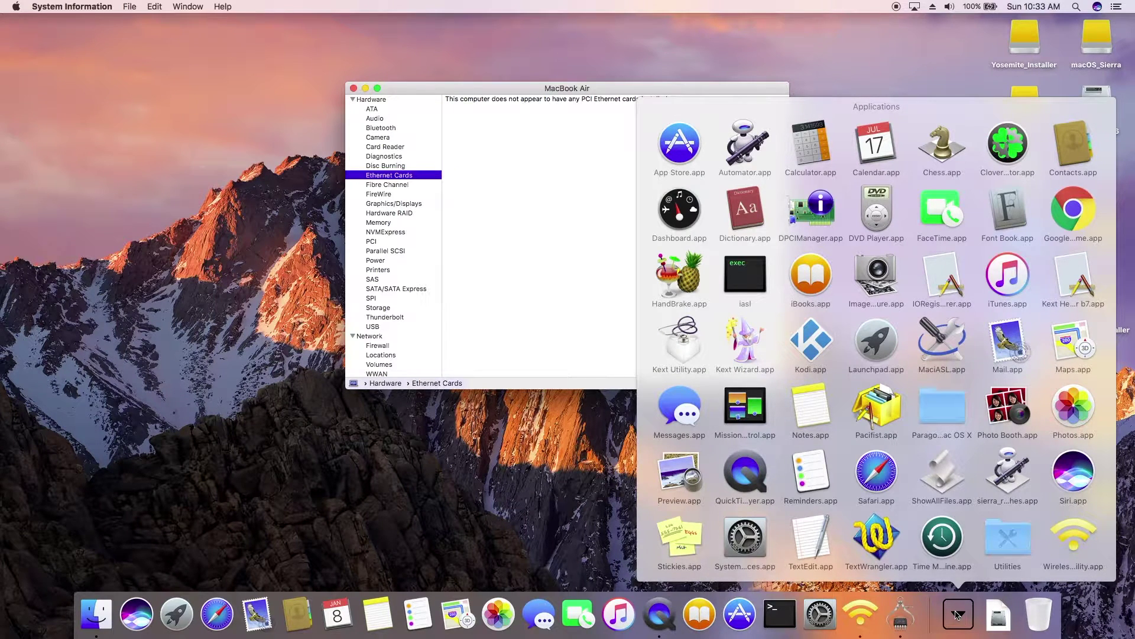
click(945, 278)
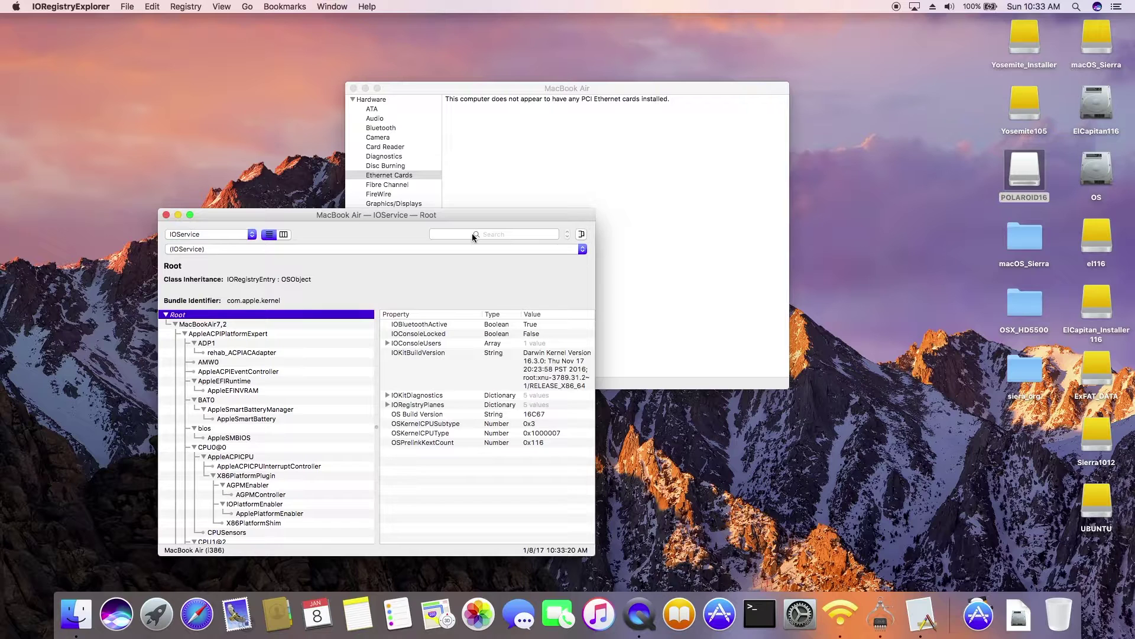
Search the I/O registry for en0, then en1, then close IORegistryExplorer and return to System Information.
click(472, 235)
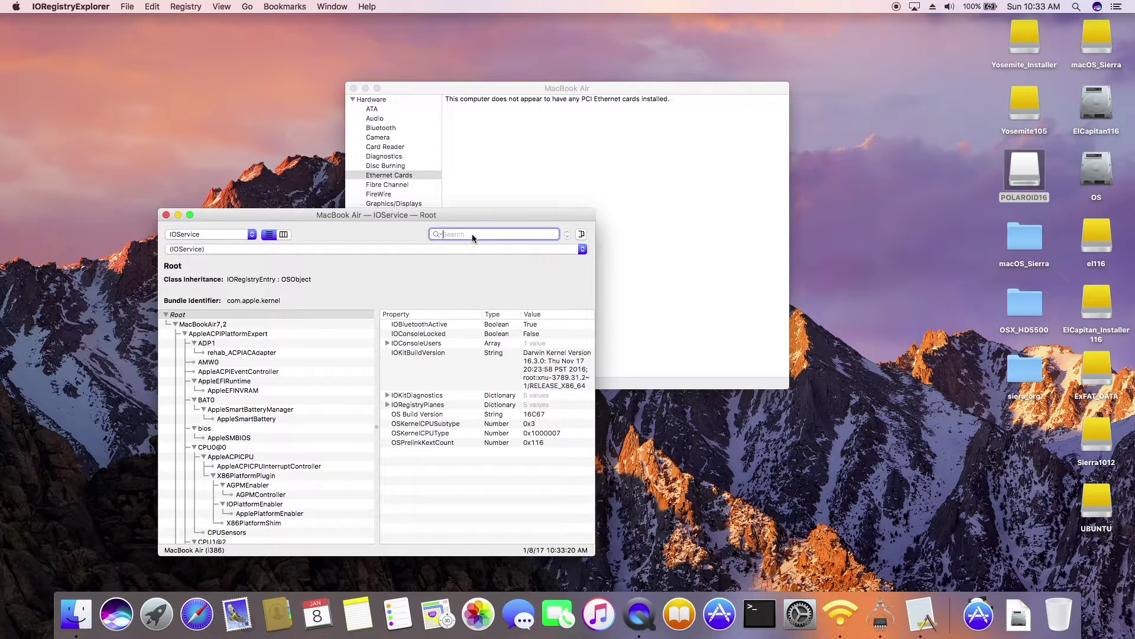
text(en)
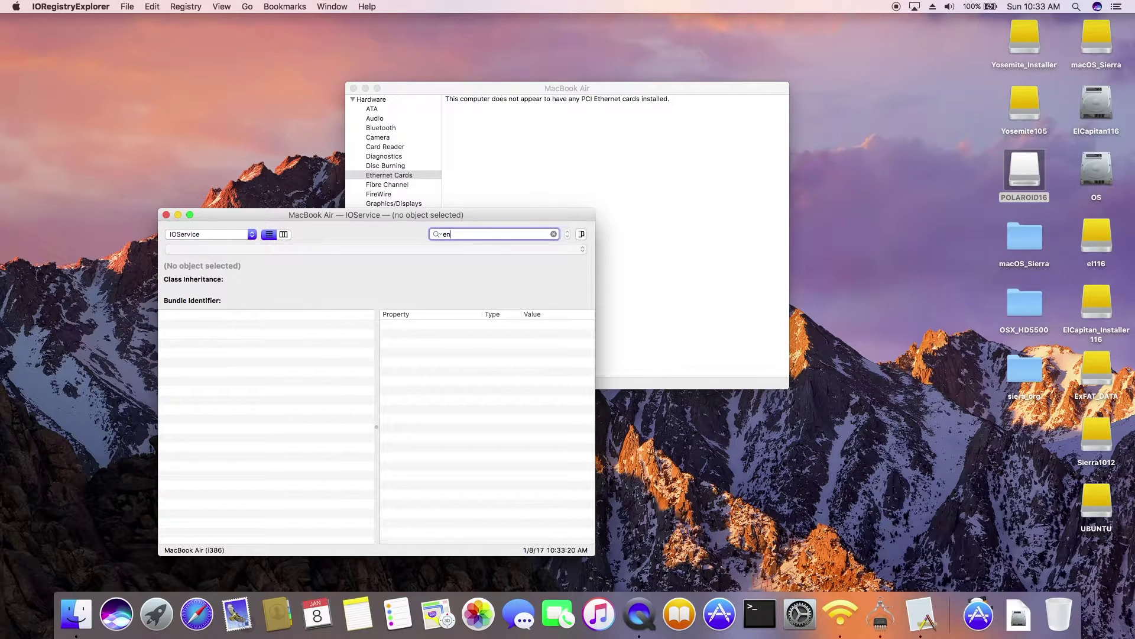
text(o0)
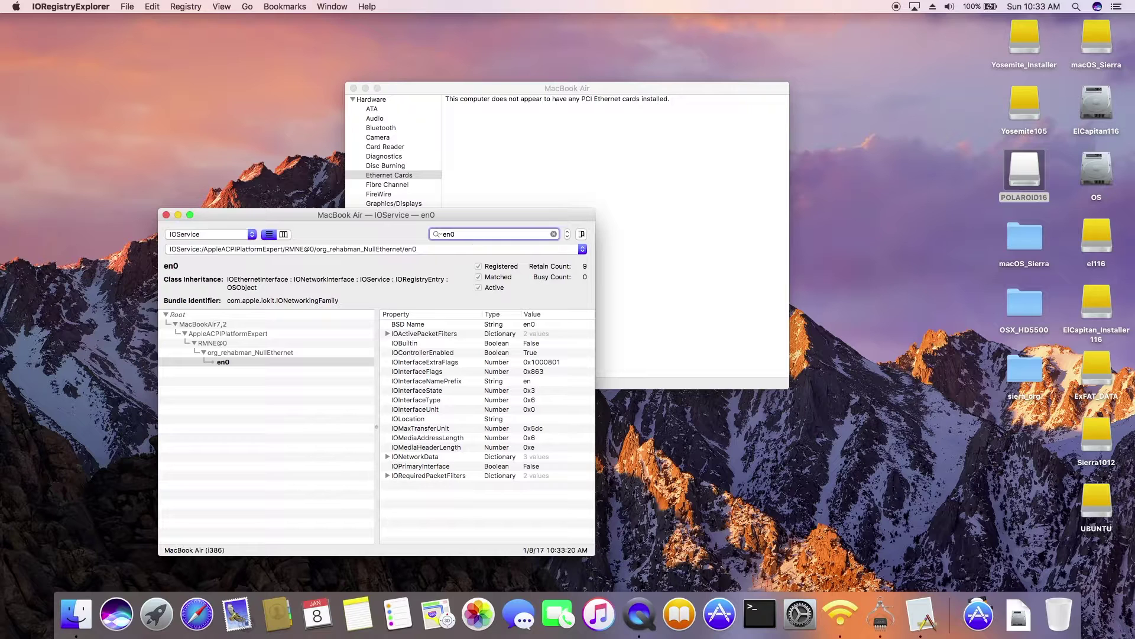
key(BackSpace)
text(1)
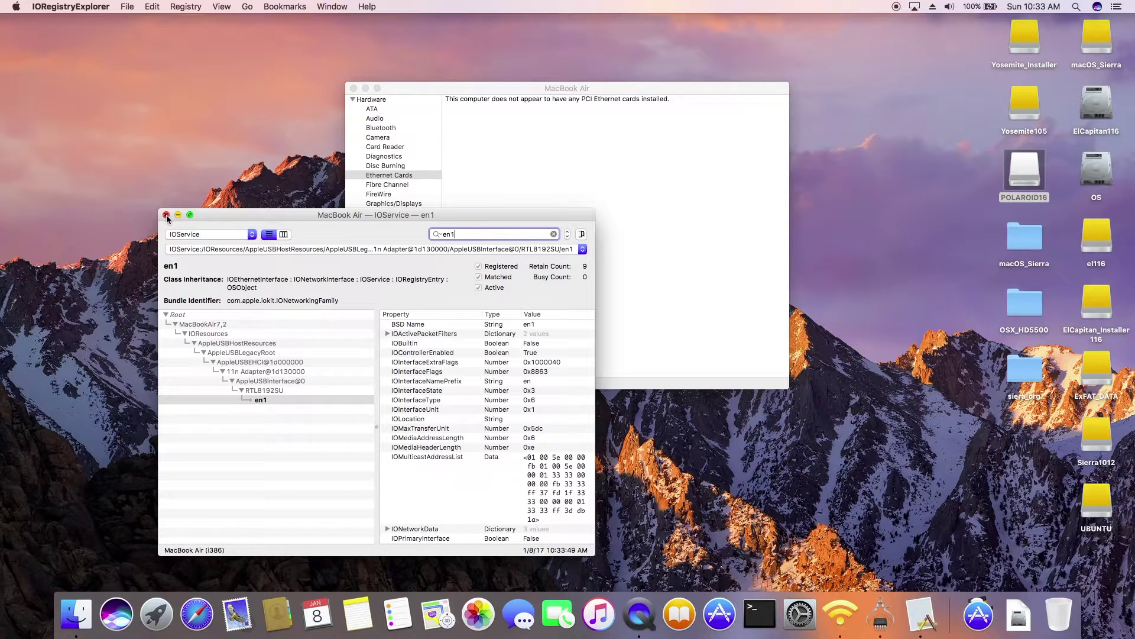
click(166, 215)
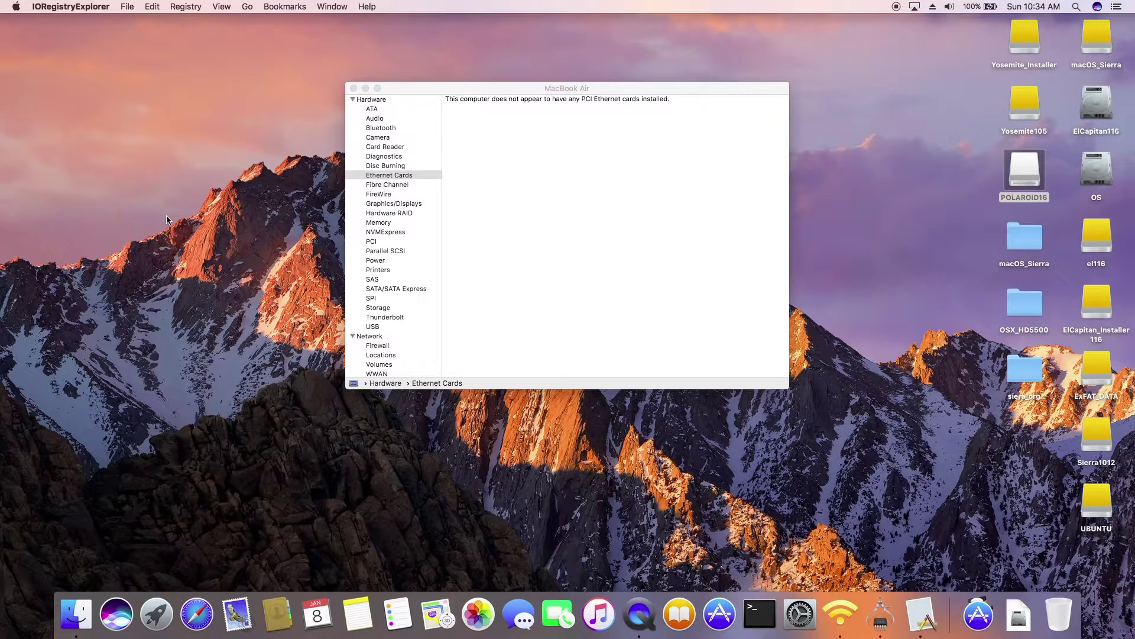
click(391, 207)
Review the Intel HD Graphics 5500 display details and USB device tree, then show battery status.
click(391, 205)
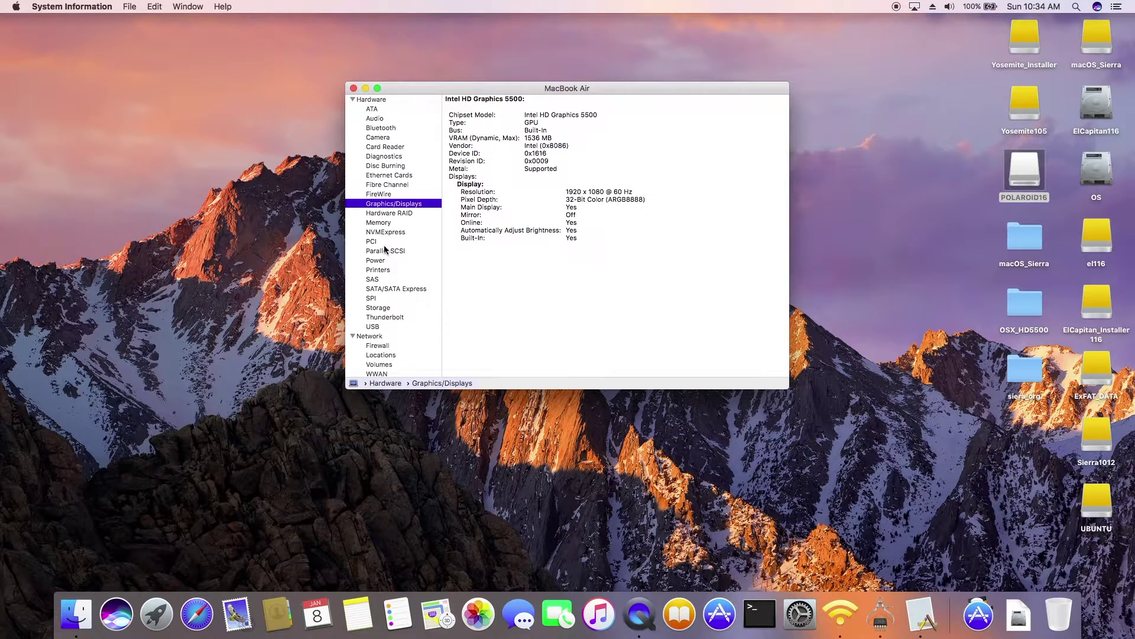
click(374, 327)
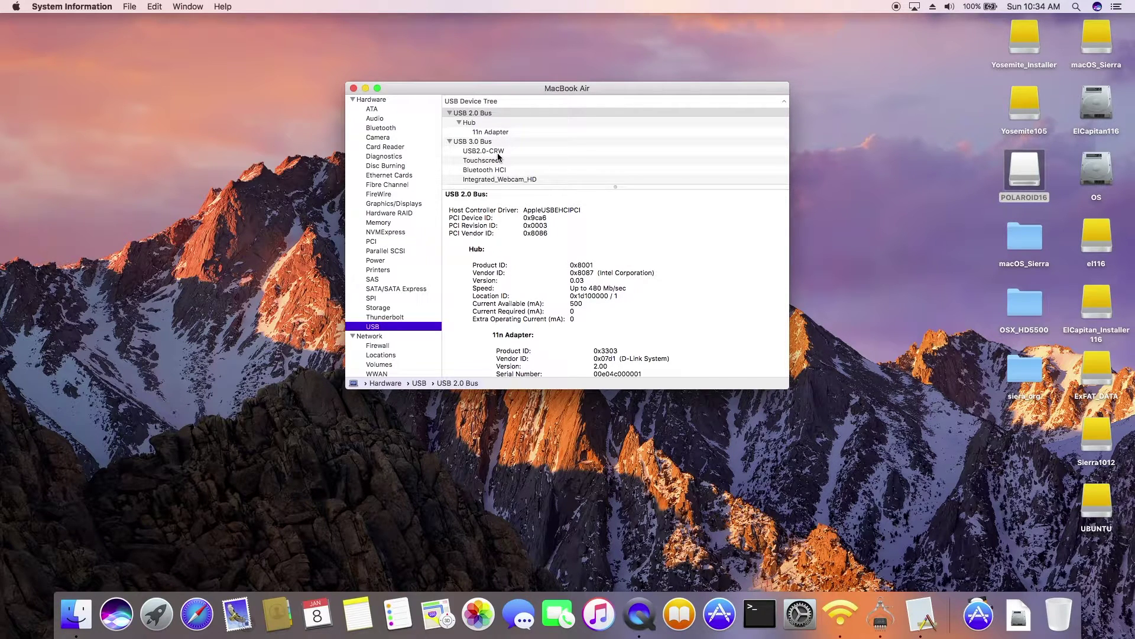
scroll(498, 155, down, 2)
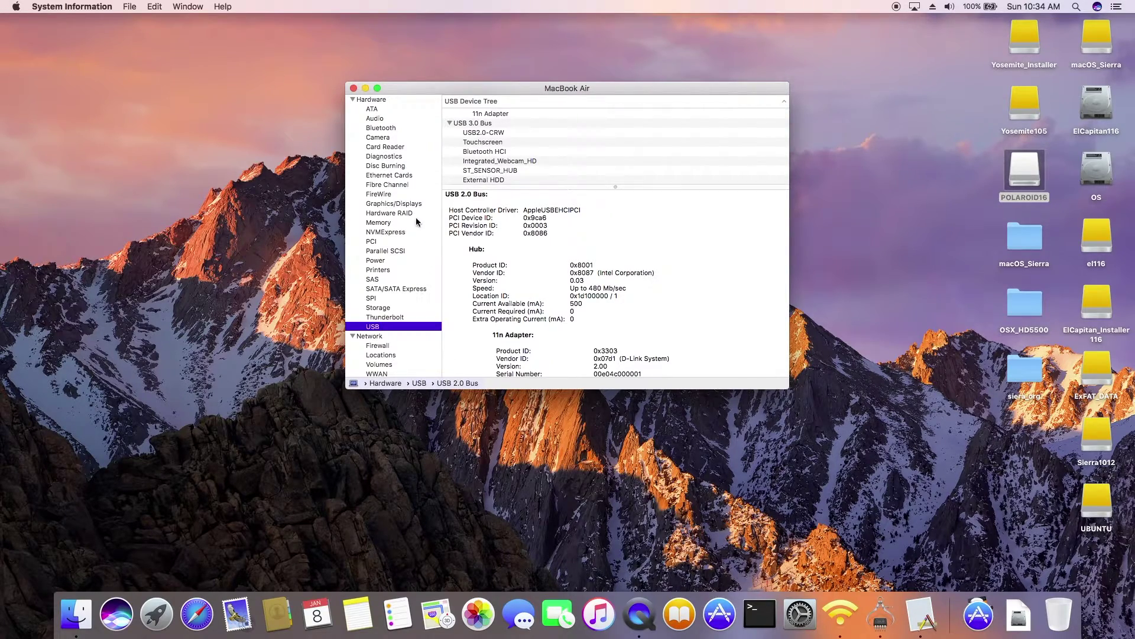
click(989, 7)
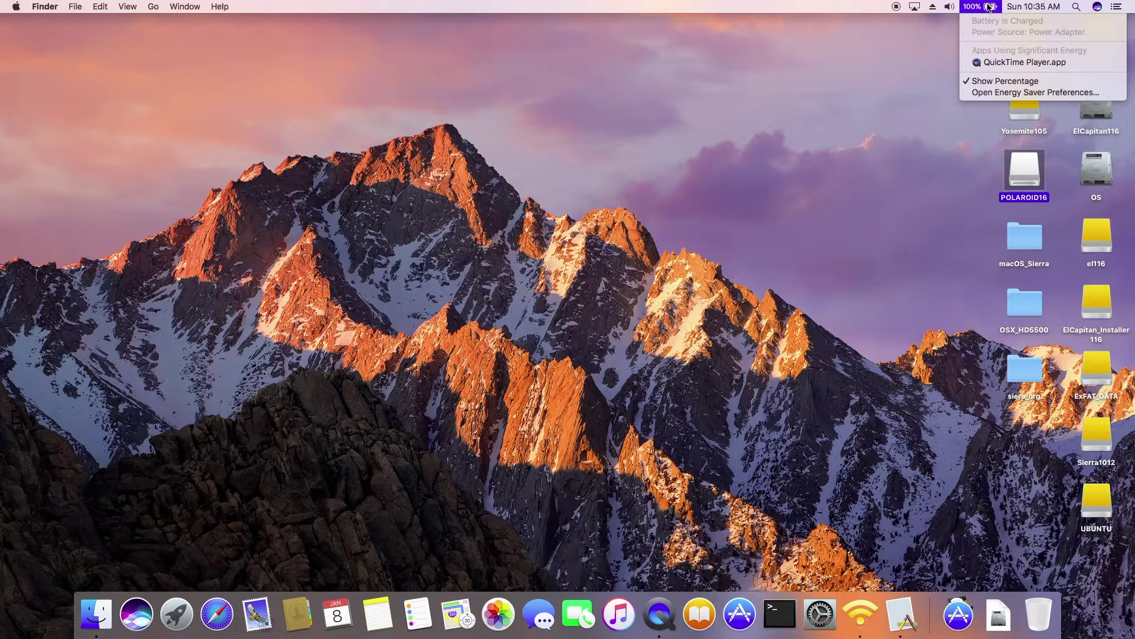
Close the battery menu, toggle the volume control, then bring up and dismiss Siri.
click(988, 7)
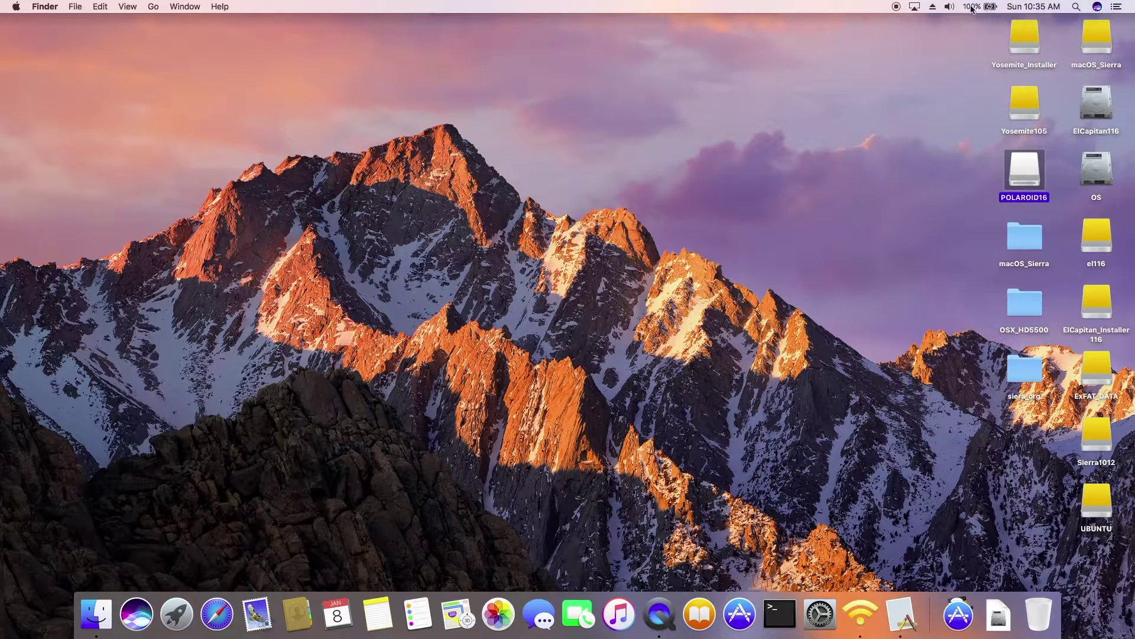
click(951, 7)
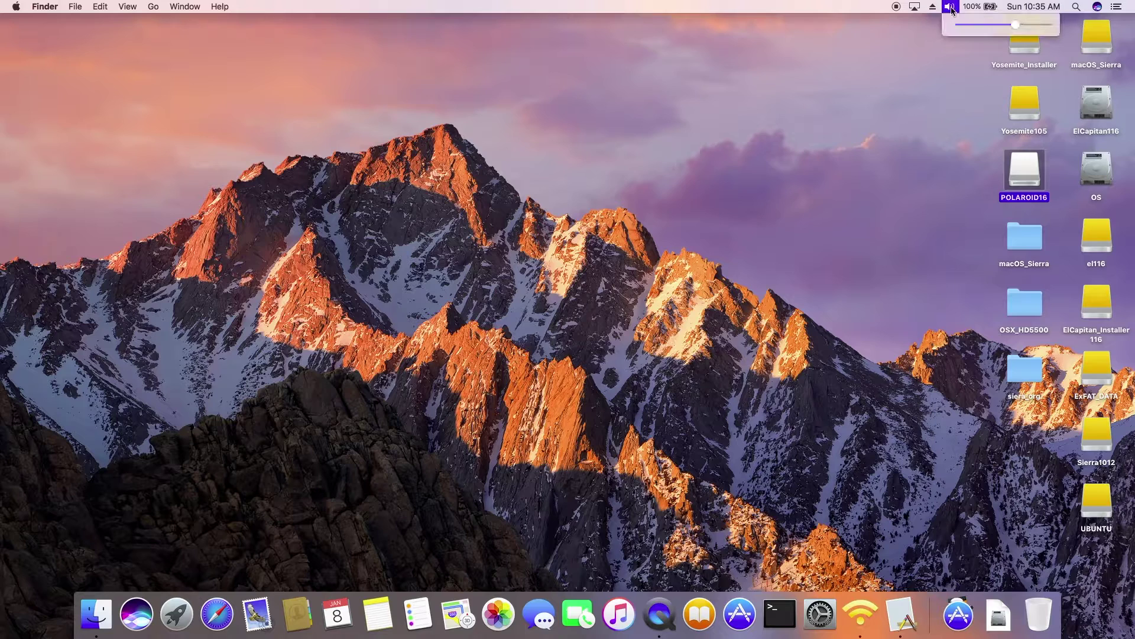
click(951, 7)
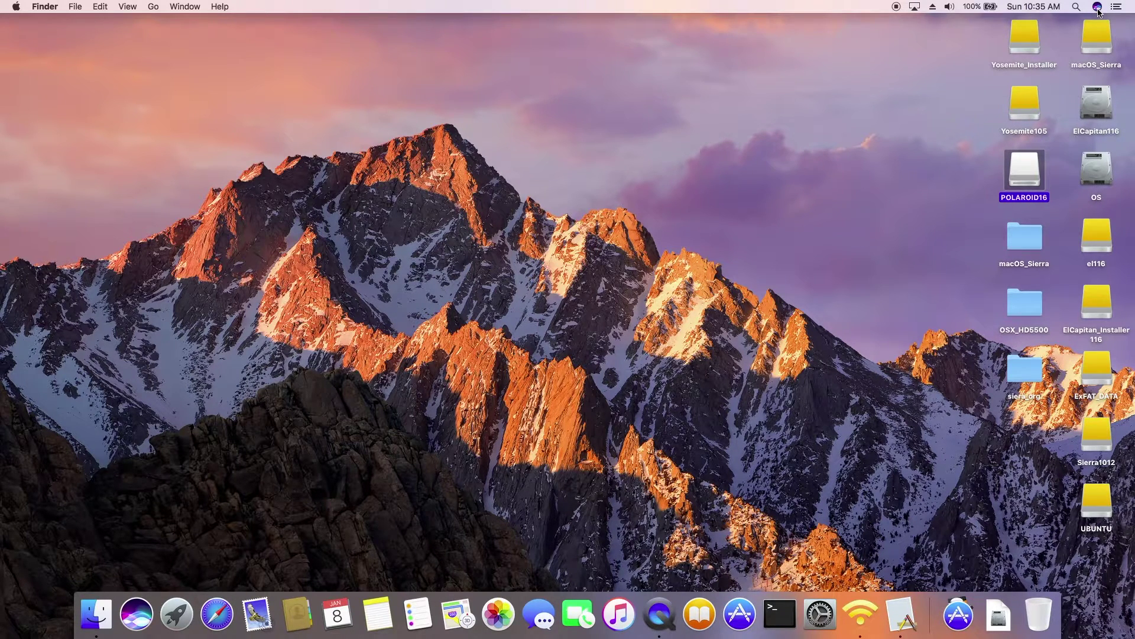
click(1098, 9)
click(1098, 10)
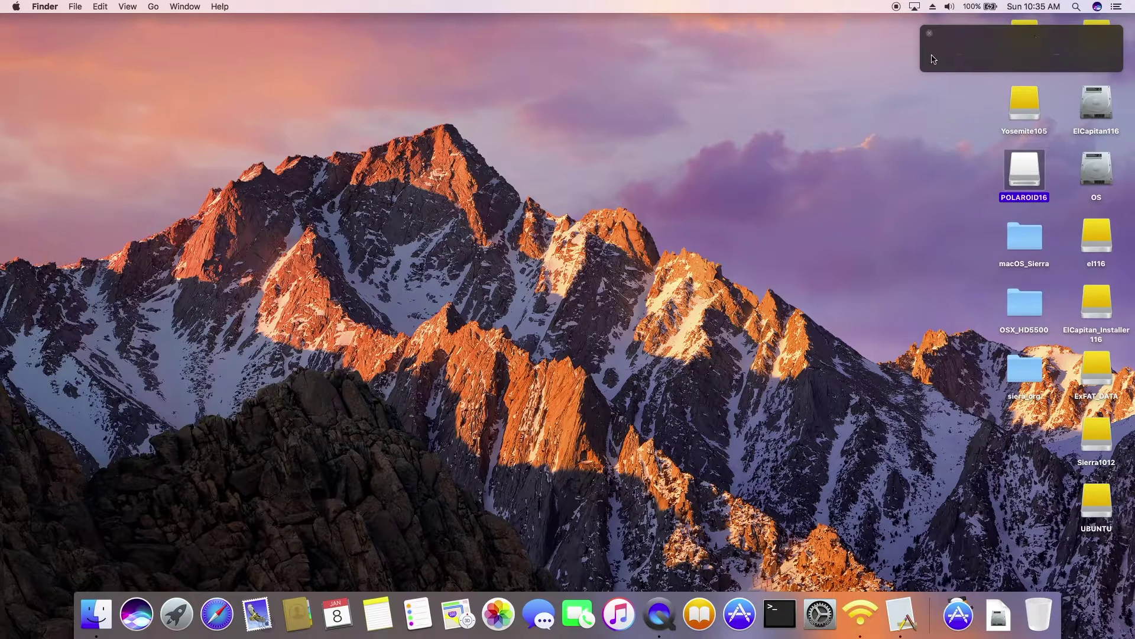
click(928, 33)
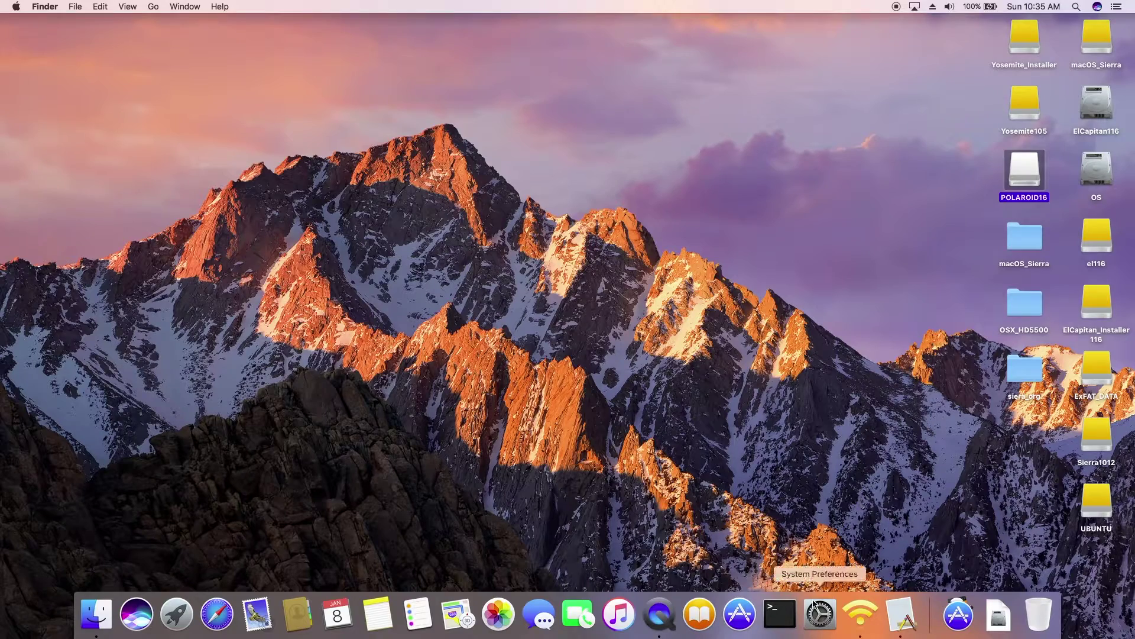
View the Trackpad gesture settings in System Preferences, then go back to all preferences.
click(821, 616)
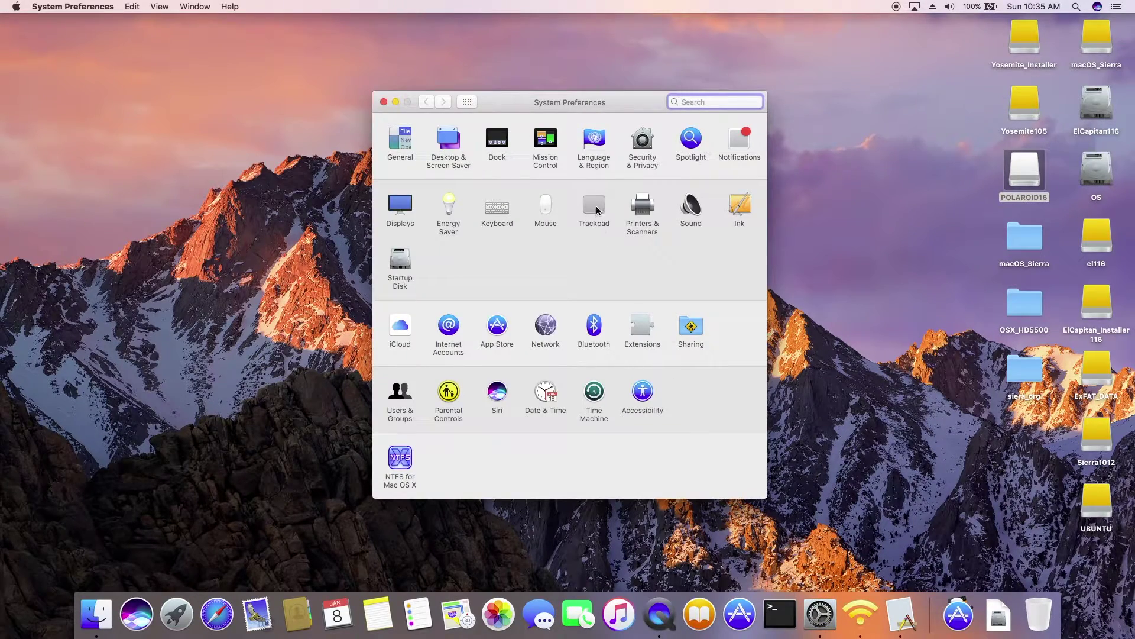
click(597, 208)
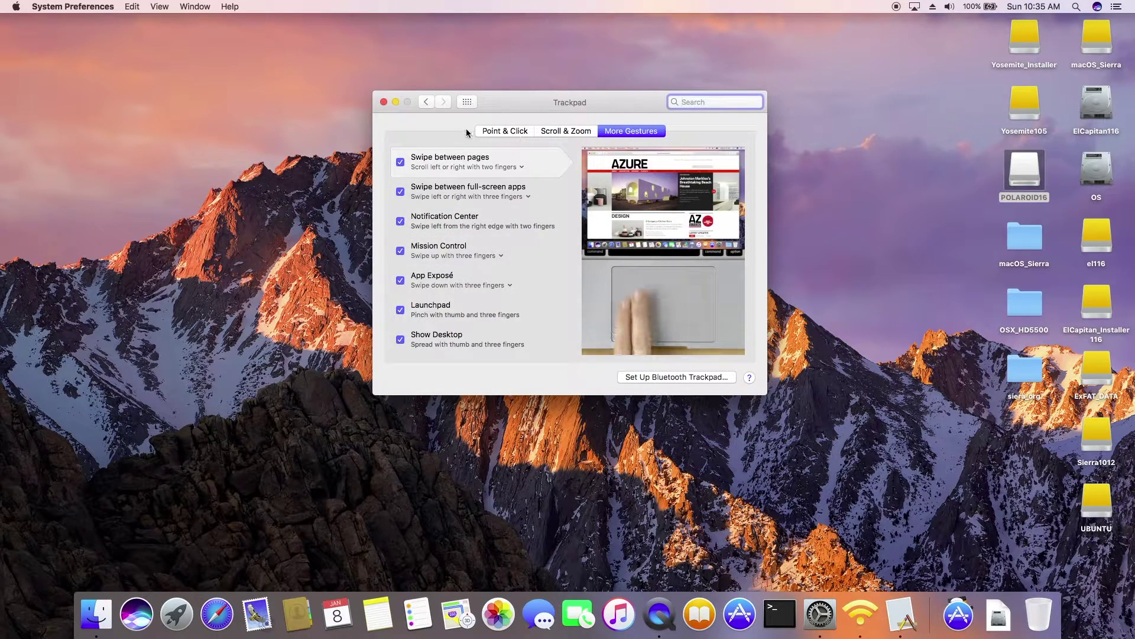
click(427, 103)
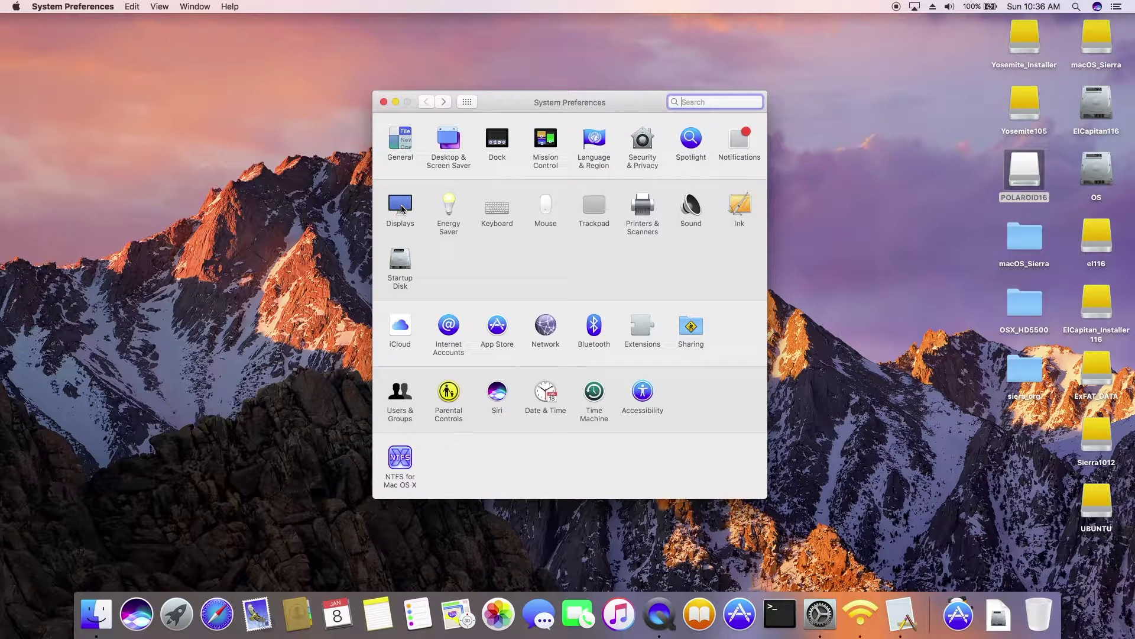
Test screen brightness down and up, then sound volume down and up, with the function keys.
key(XF86MonBrightnessDown)
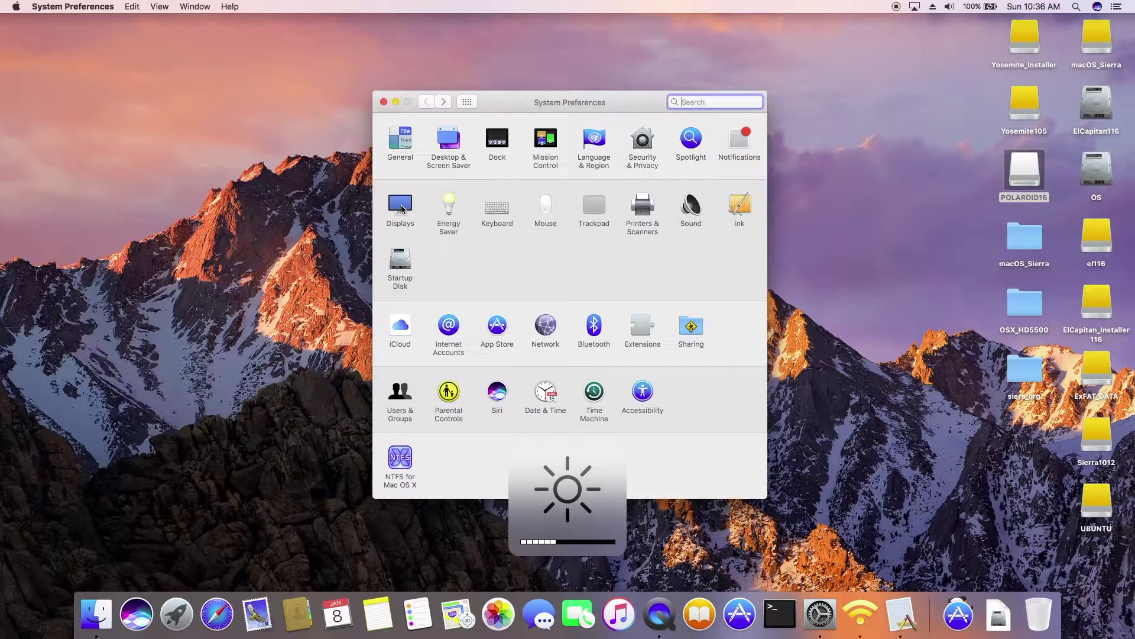
key(XF86MonBrightnessUp)
key(XF86MonBrightnessUp)
key(XF86MonBrightnessDown)
key(XF86MonBrightnessDown)
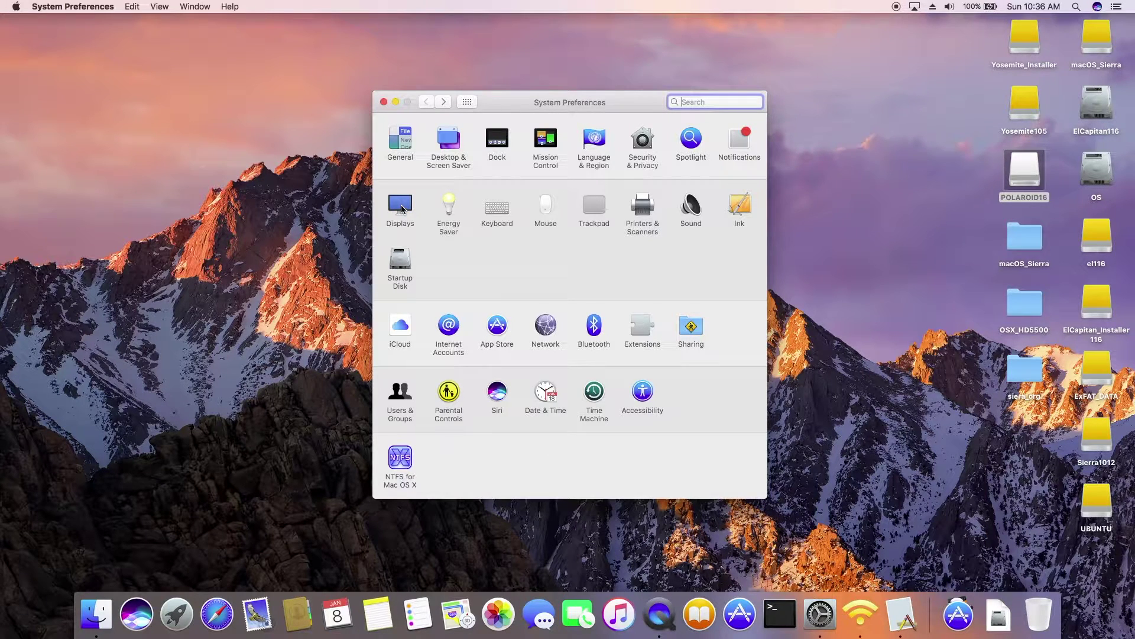
key(XF86AudioLowerVolume)
key(XF86AudioLowerVolume)
key(XF86AudioLowerVolume)
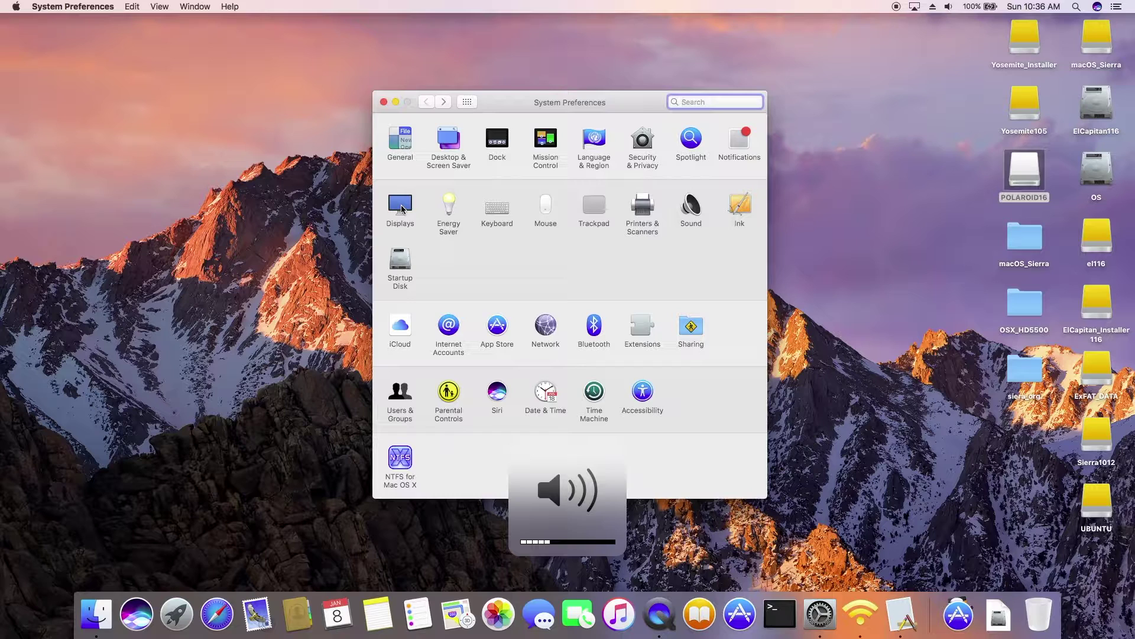
key(XF86AudioRaiseVolume)
key(XF86AudioRaiseVolume)
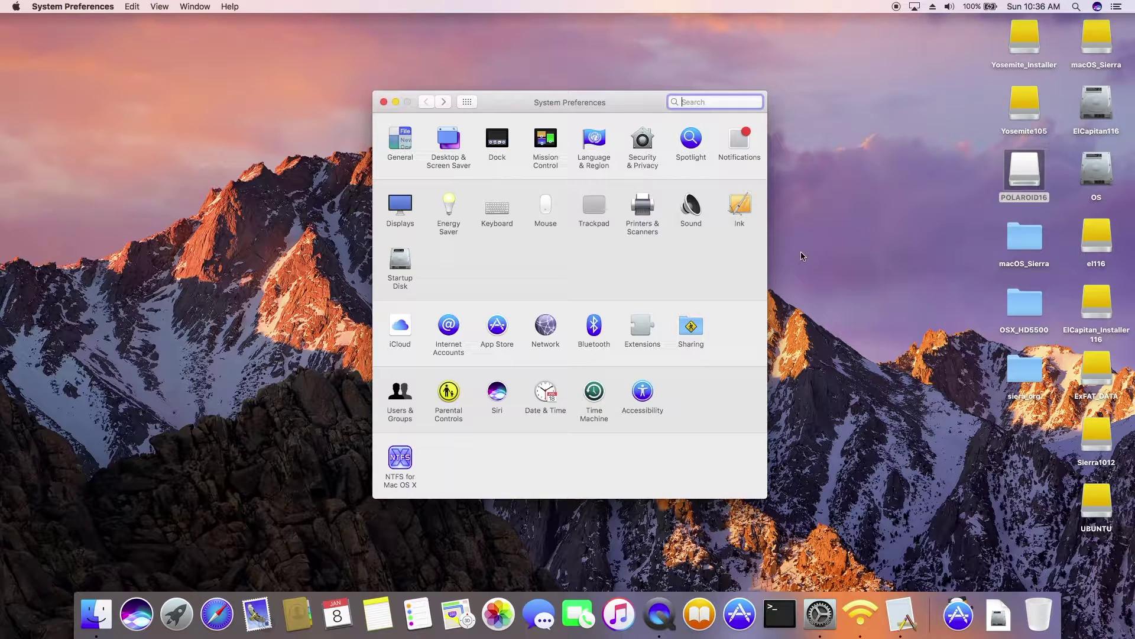
click(887, 256)
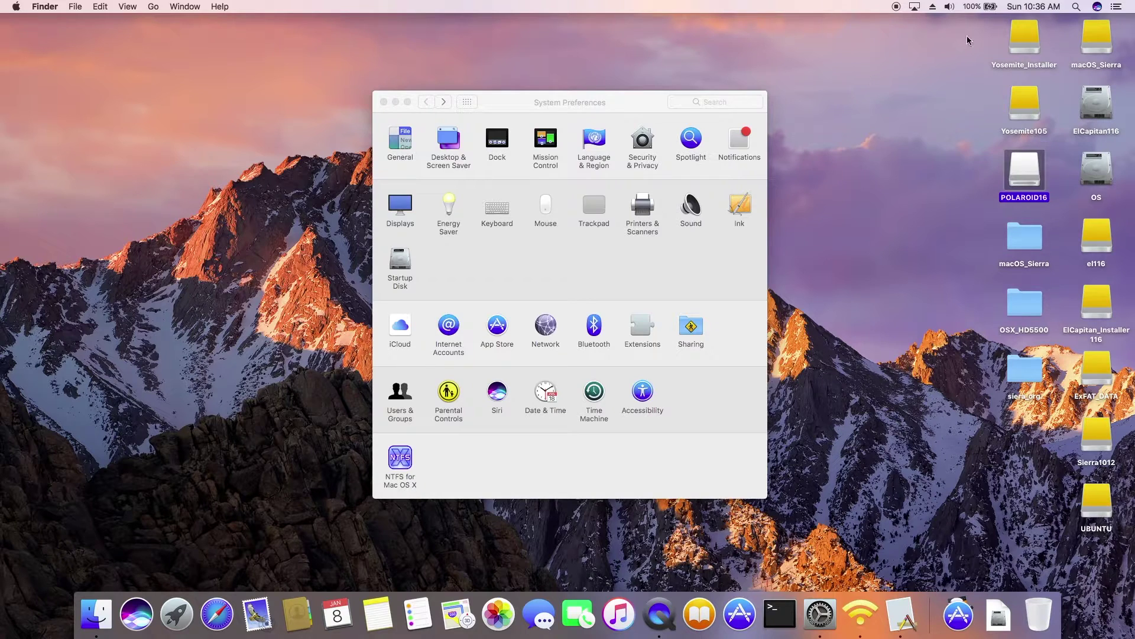
Show and dismiss the battery status, then close System Preferences.
click(991, 7)
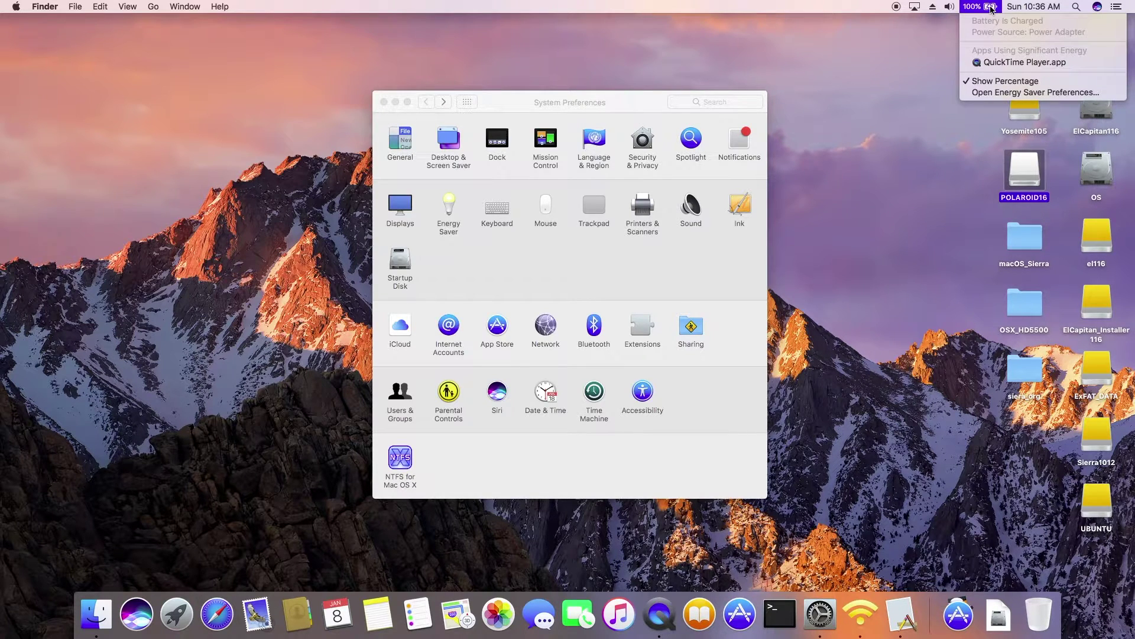
click(991, 8)
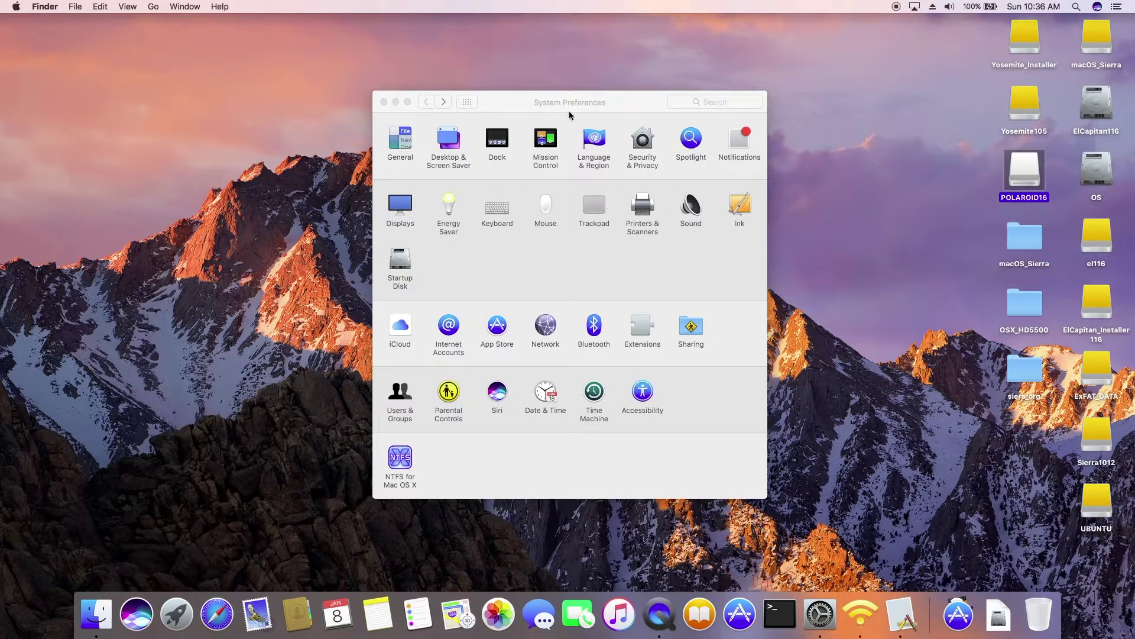
click(384, 101)
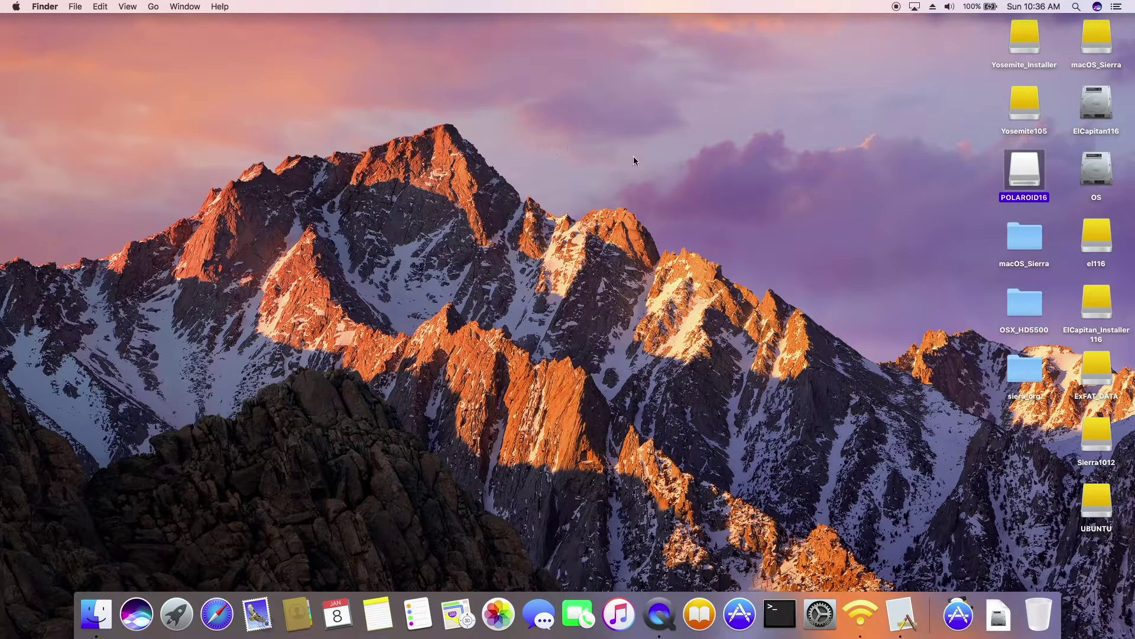